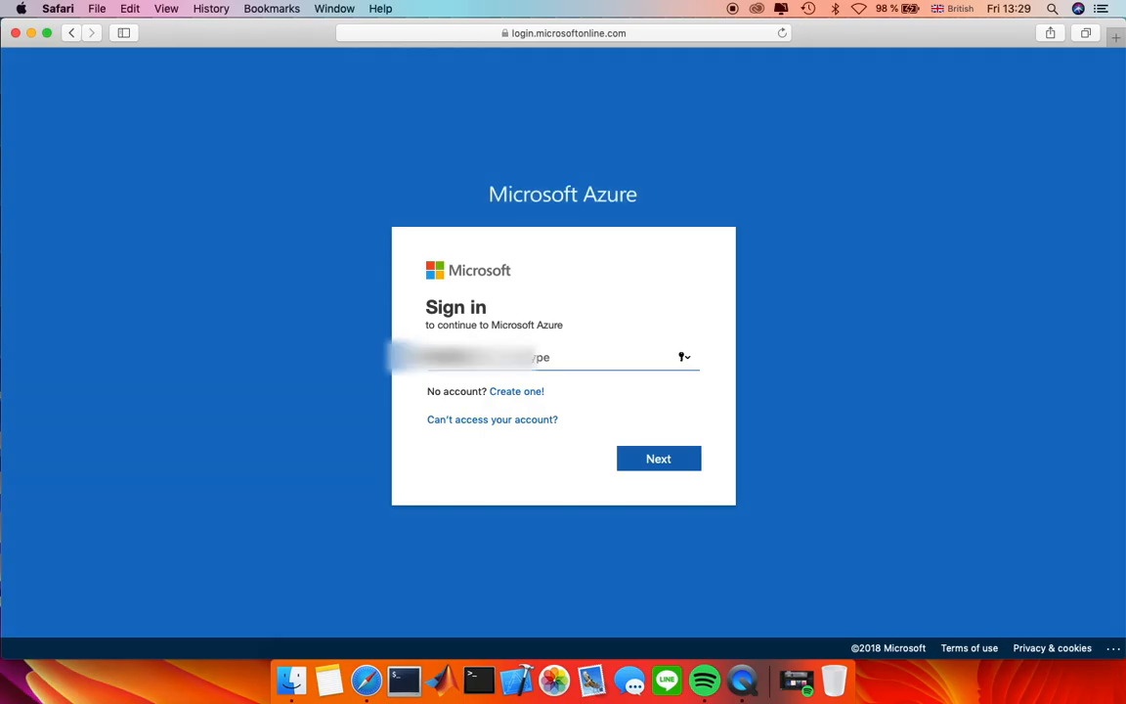
Step: Sign in to Microsoft Azure with the account e-mail and account password, and decline to stay signed in
text(a...)
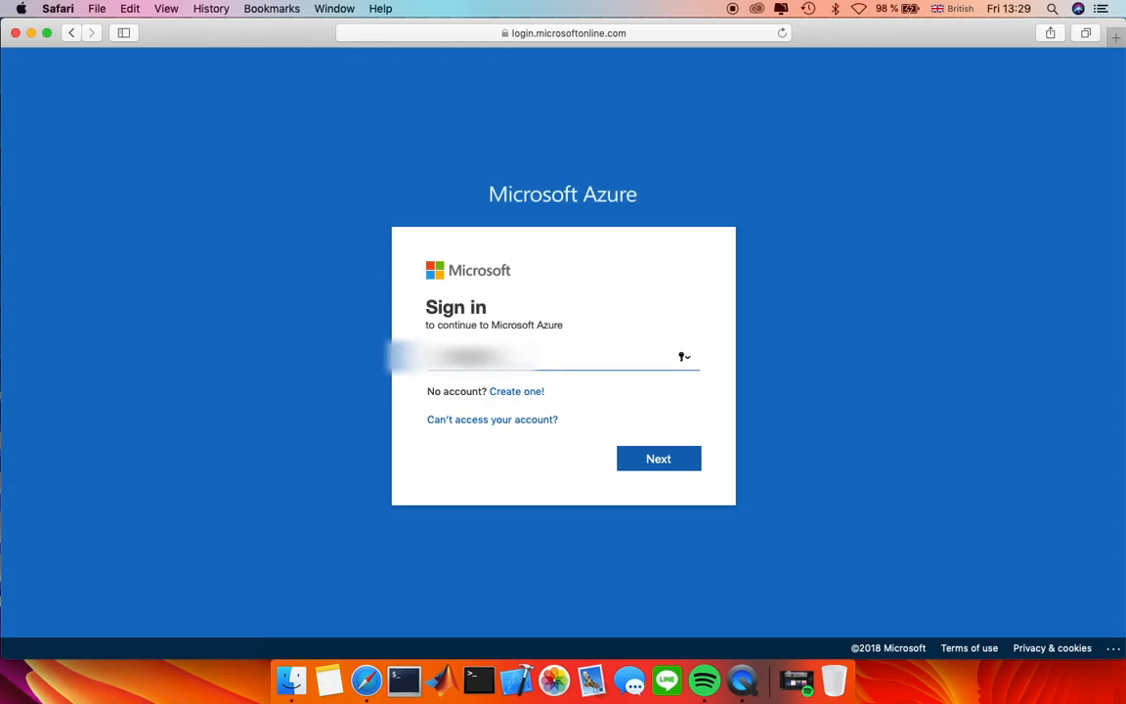
text(...)
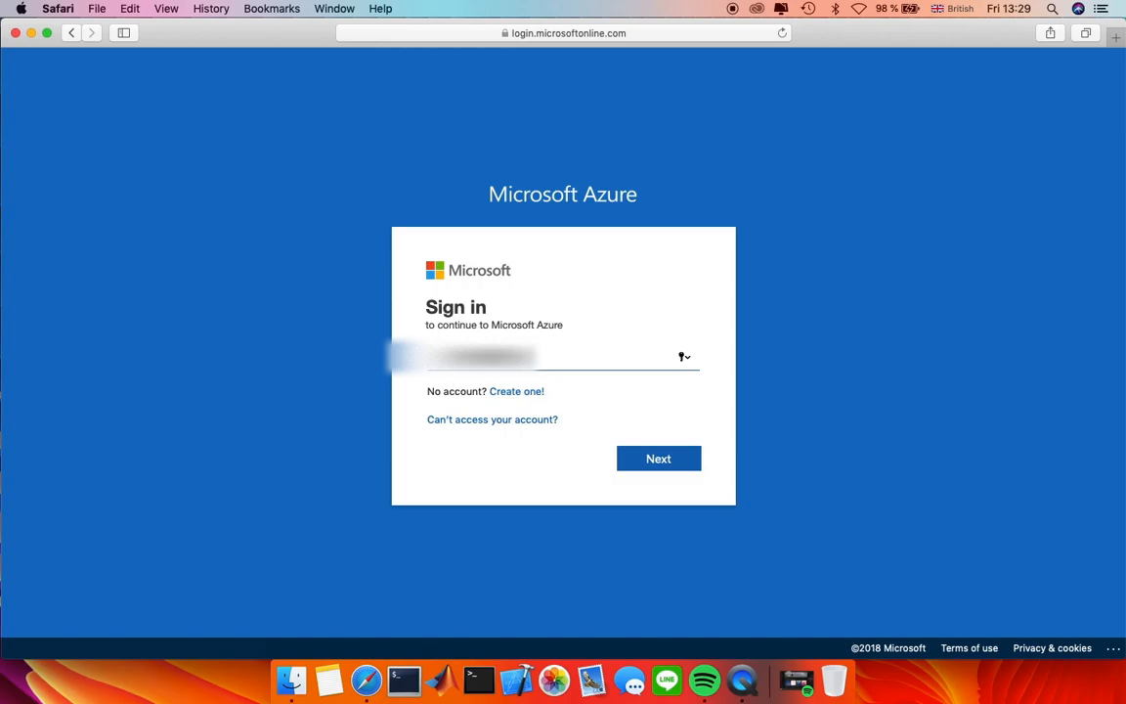
text(.com)
key(Return)
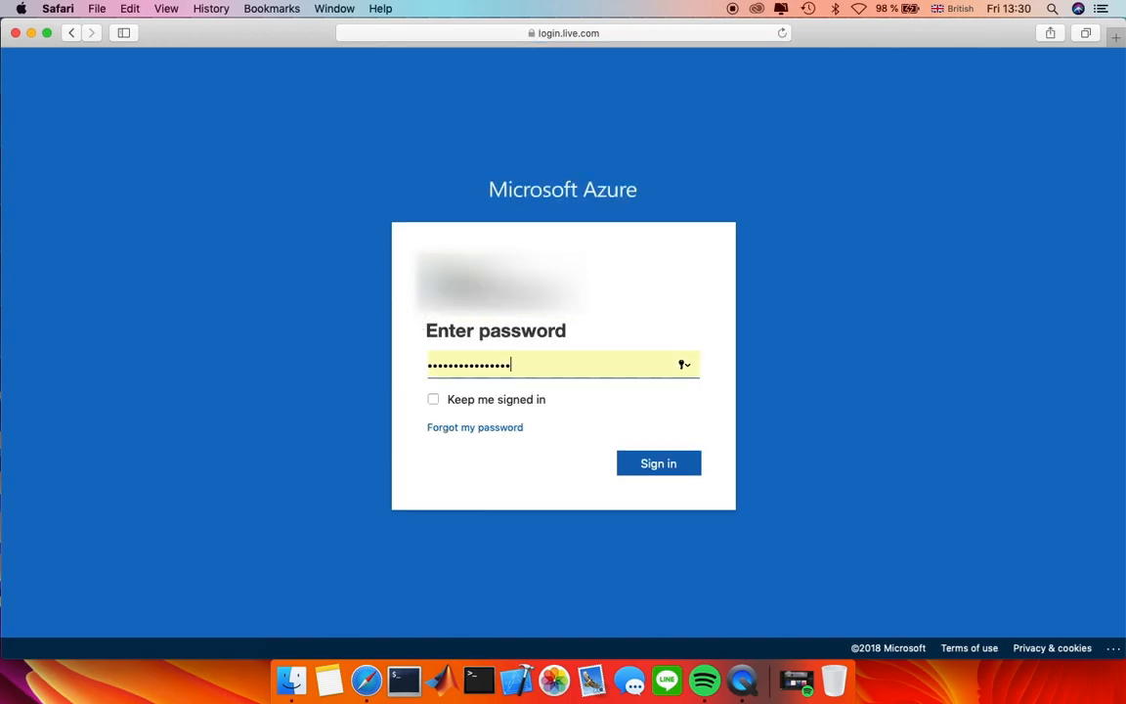
click(652, 461)
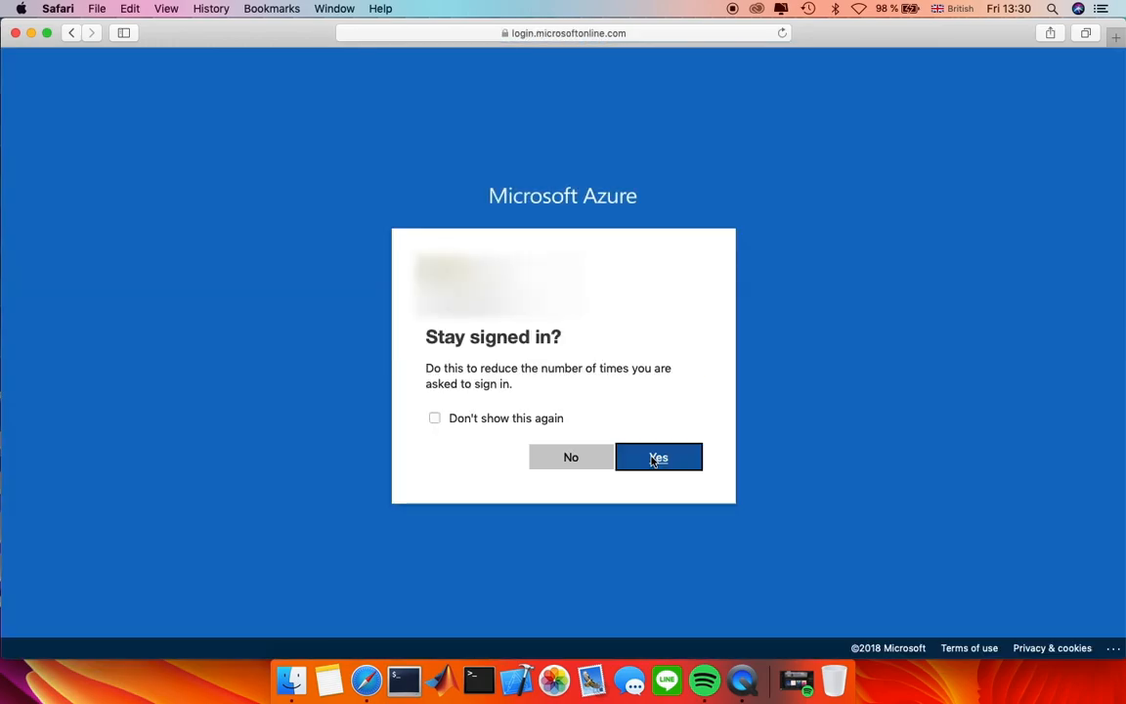
click(593, 456)
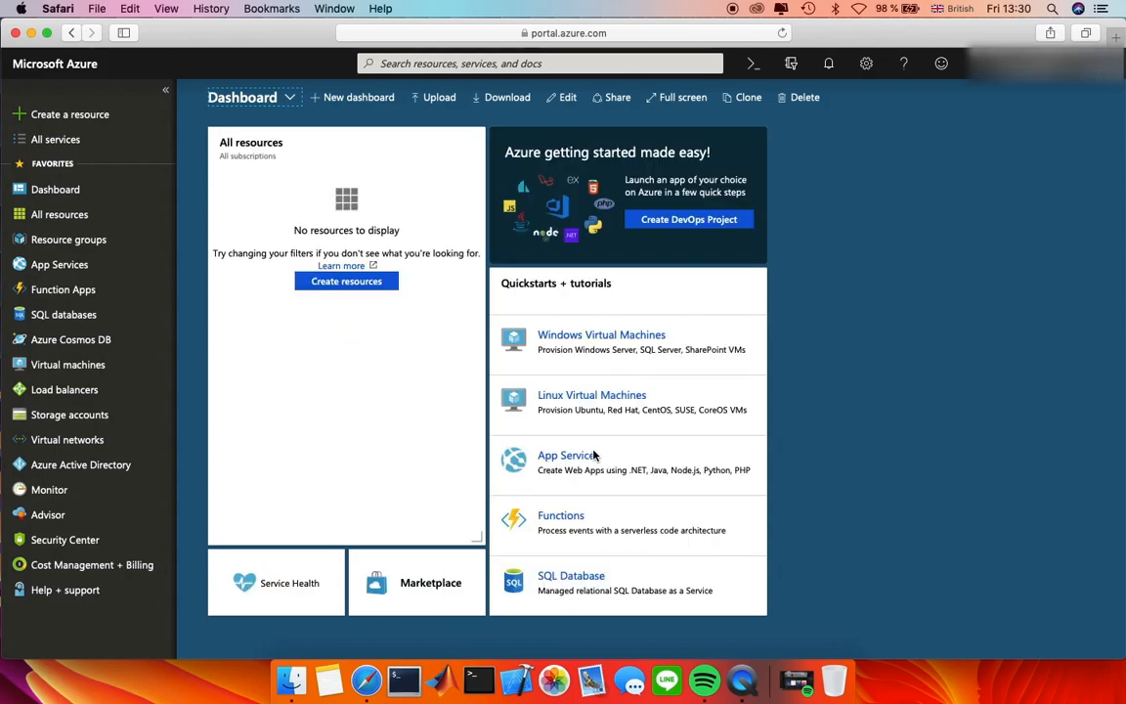
Step: Search the Marketplace for "debian" and start creating a virtual machine from the Debian 9 "Stretch" image
click(388, 284)
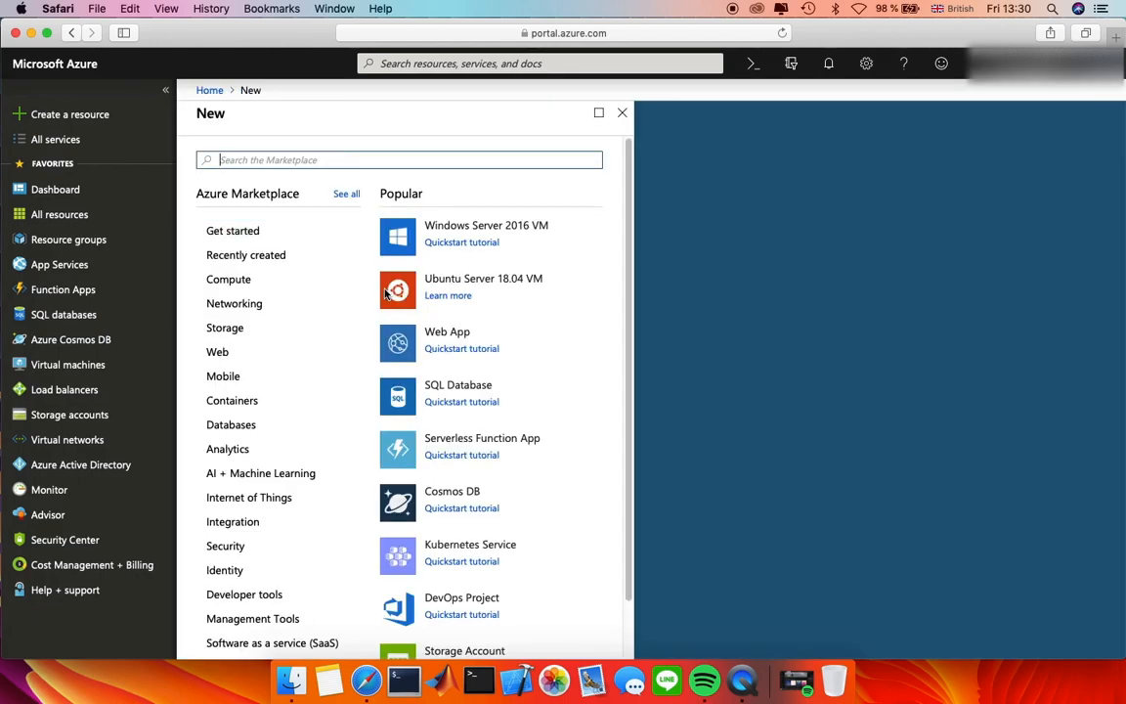
click(305, 157)
text(deb)
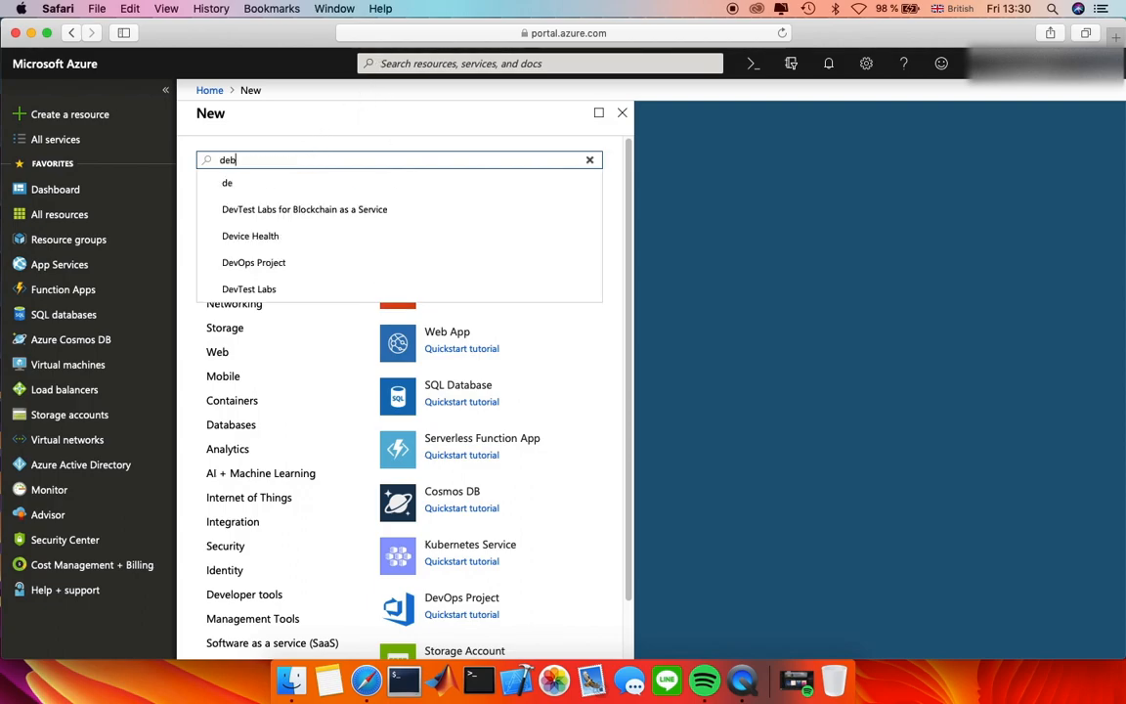
text(ian)
key(Down)
key(Down)
key(Down)
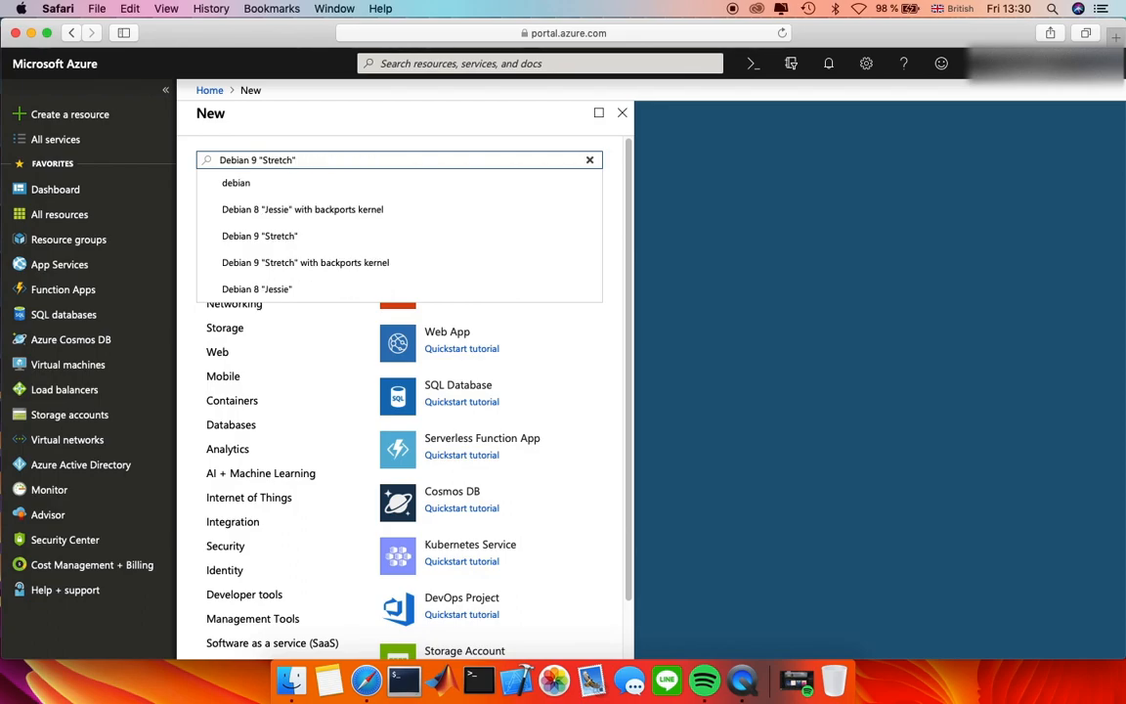
key(Return)
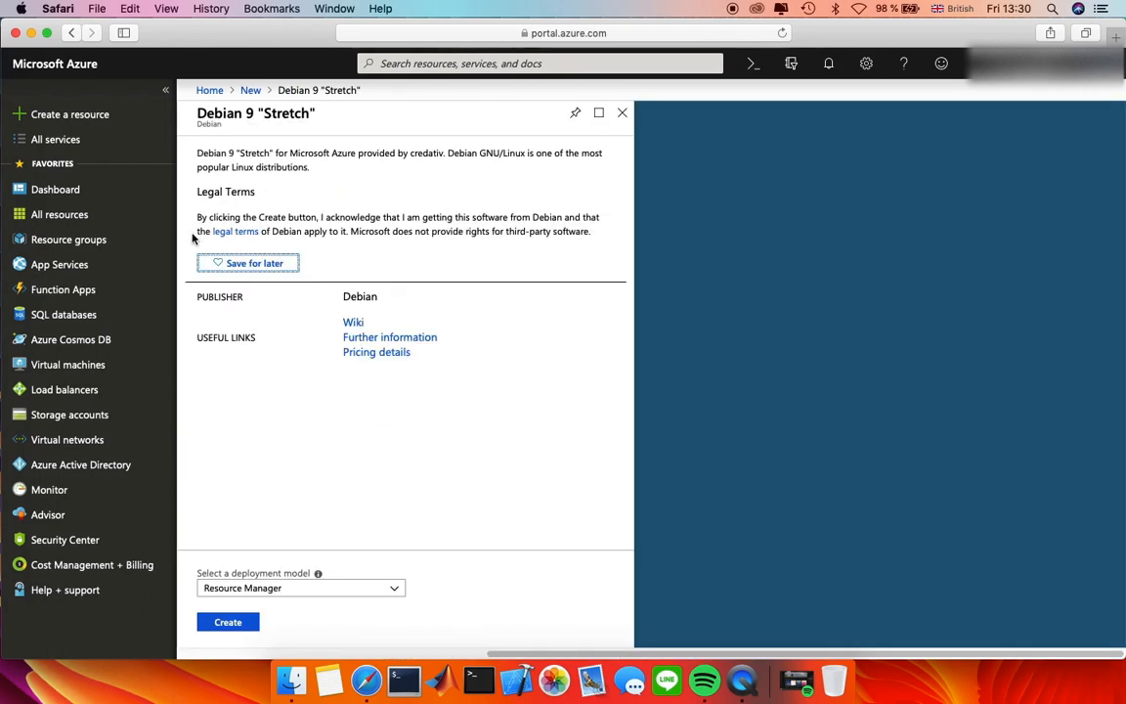
click(225, 630)
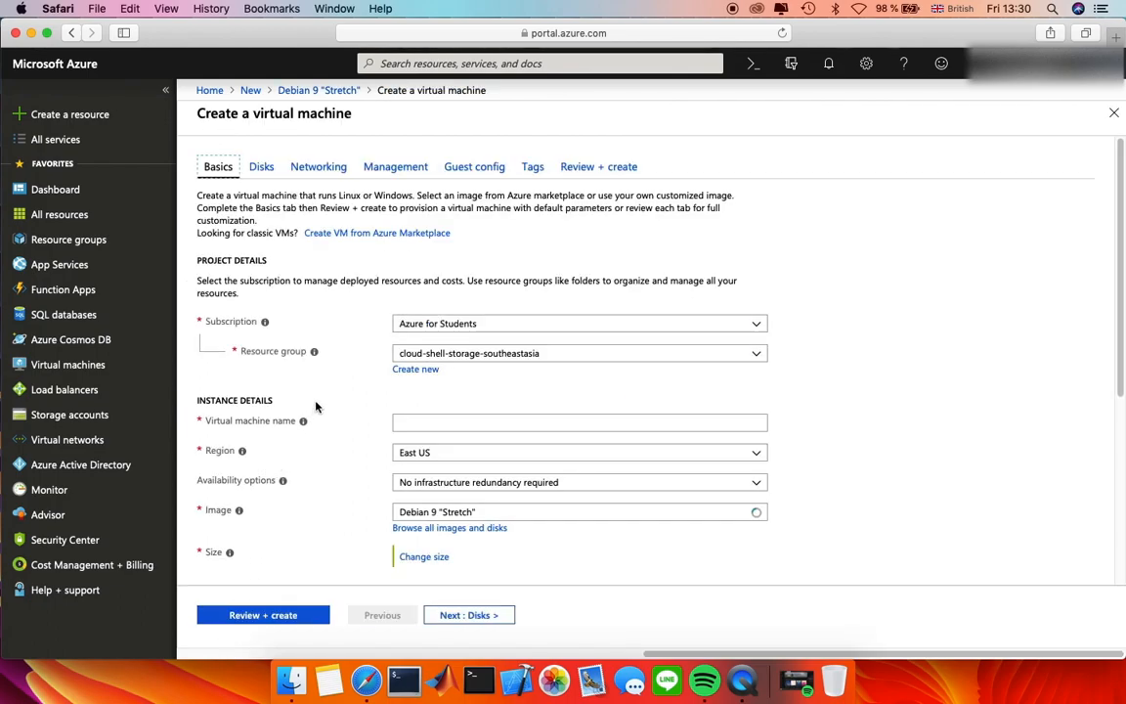
Step: Set the virtual machine's subscription to Azure for Students and its resource group to "for"
scroll(426, 284, down, 2)
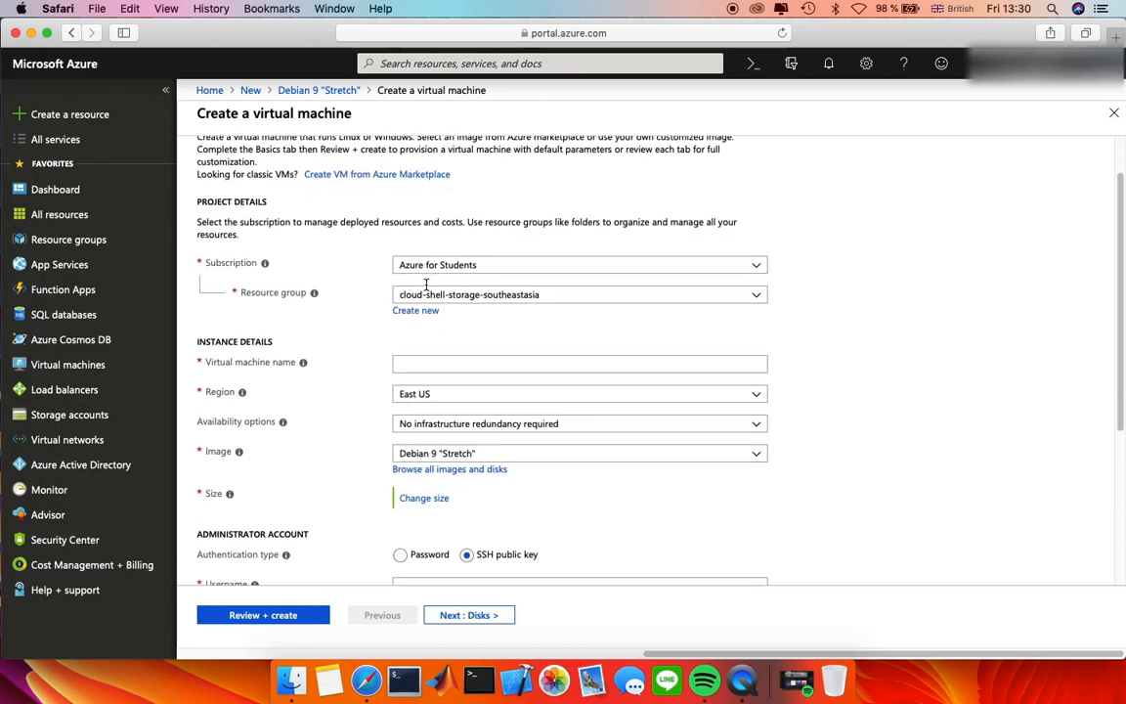
click(480, 266)
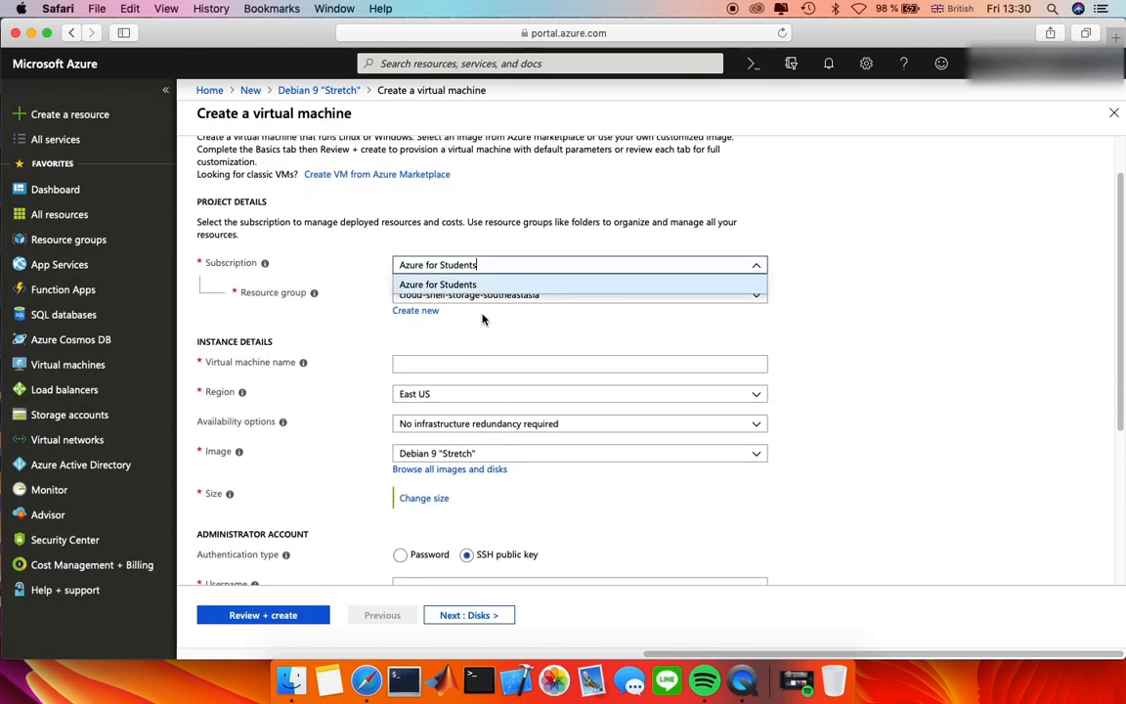
click(437, 285)
click(498, 295)
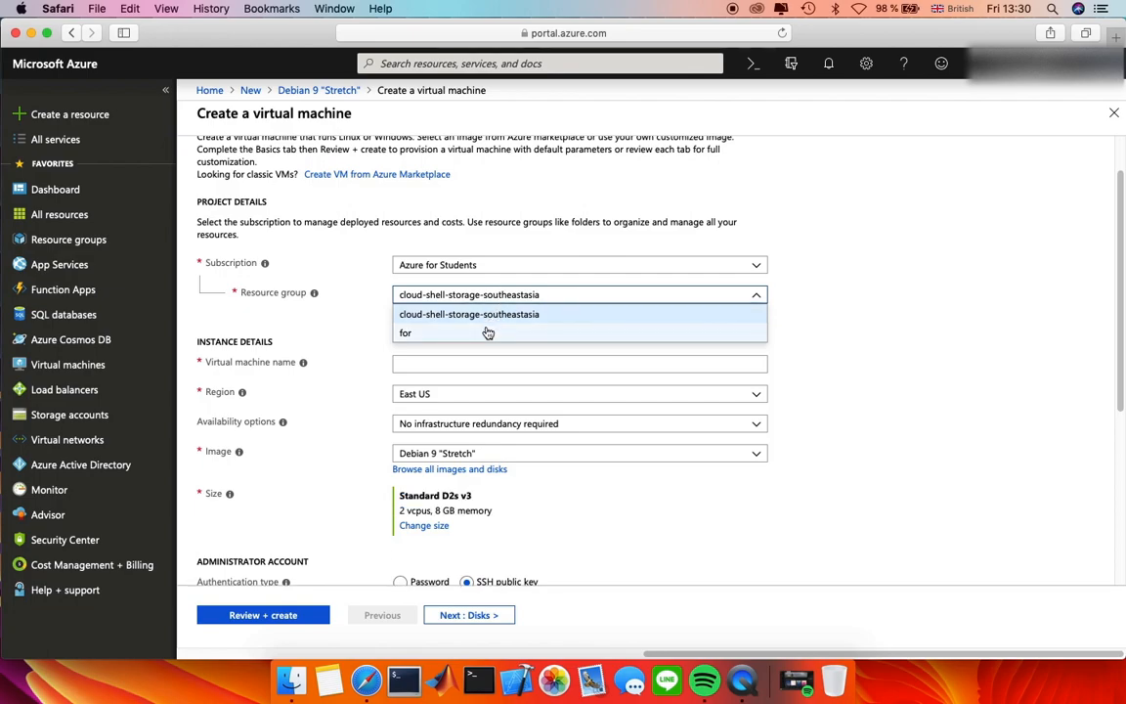
click(487, 333)
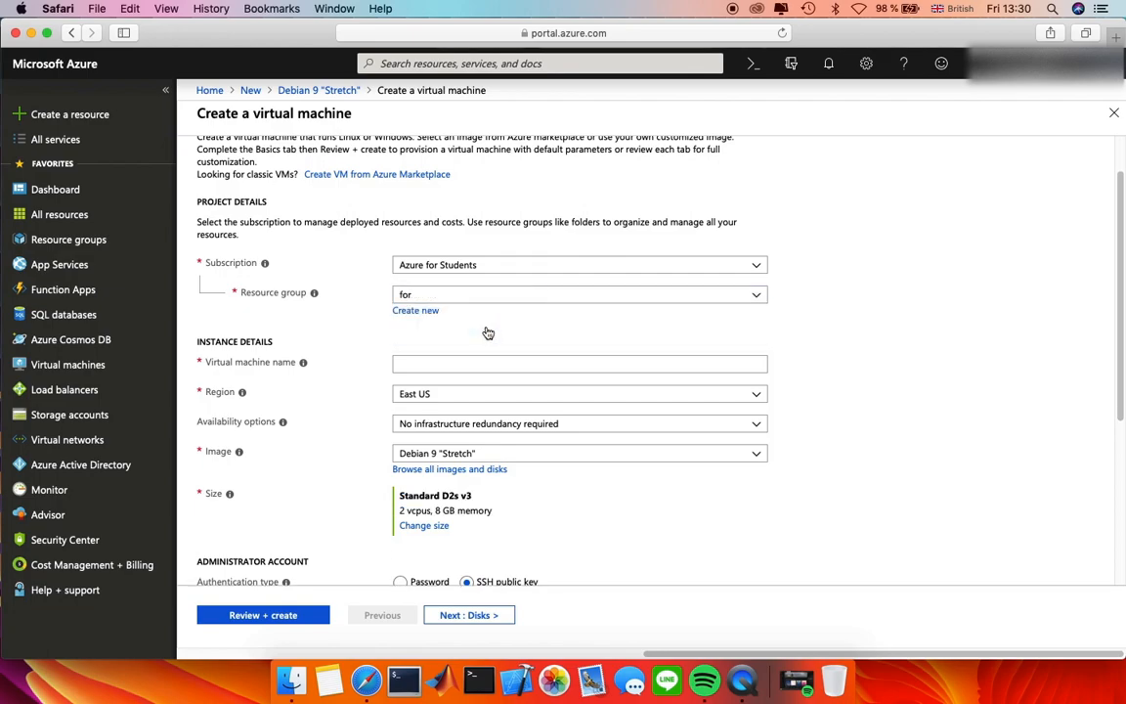
Step: Name the virtual machine "khoine" and keep region East US with the availability option No infrastructure redundancy required
click(475, 363)
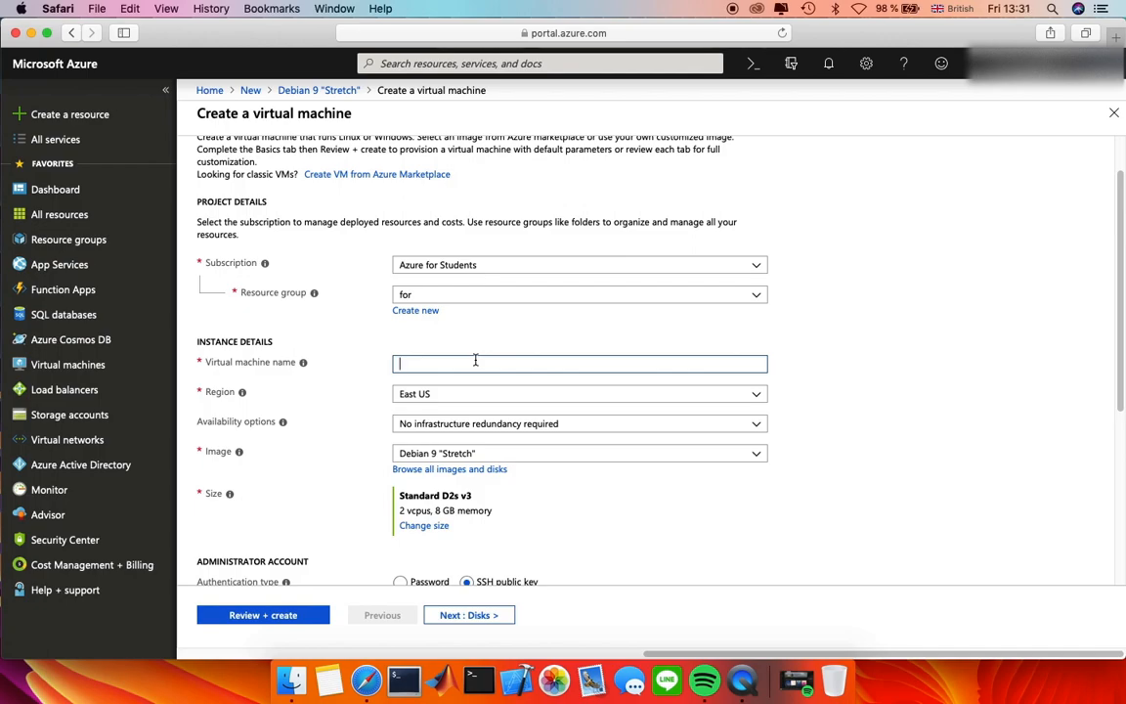
text(khoine)
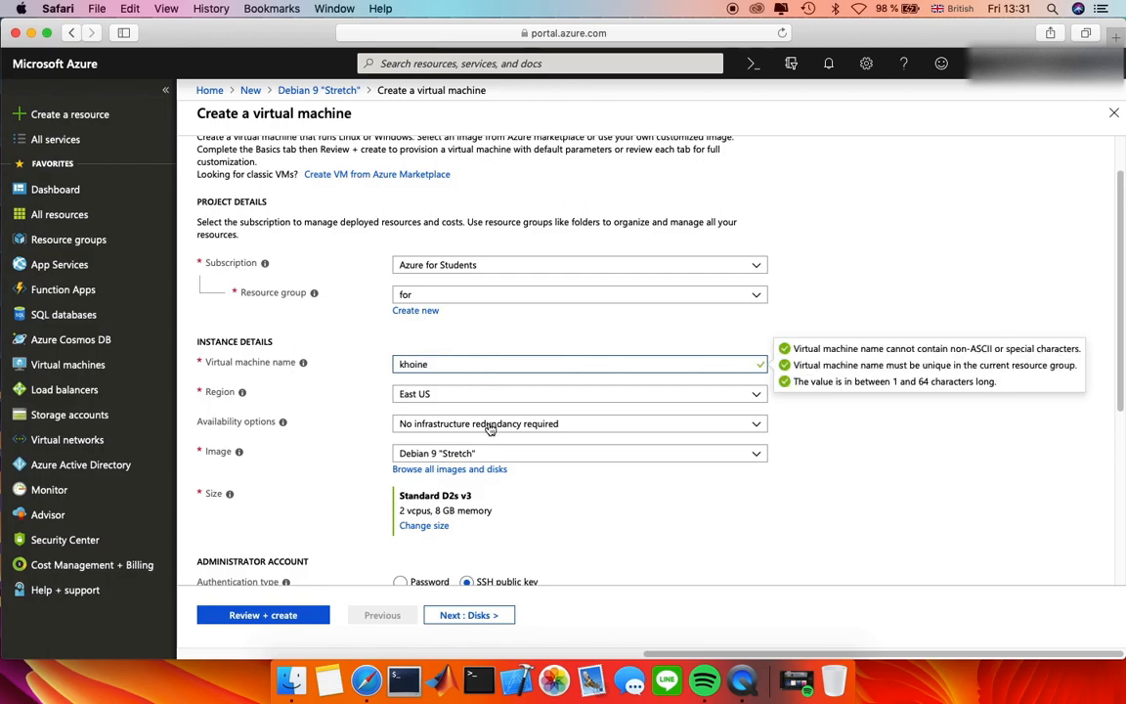
click(484, 394)
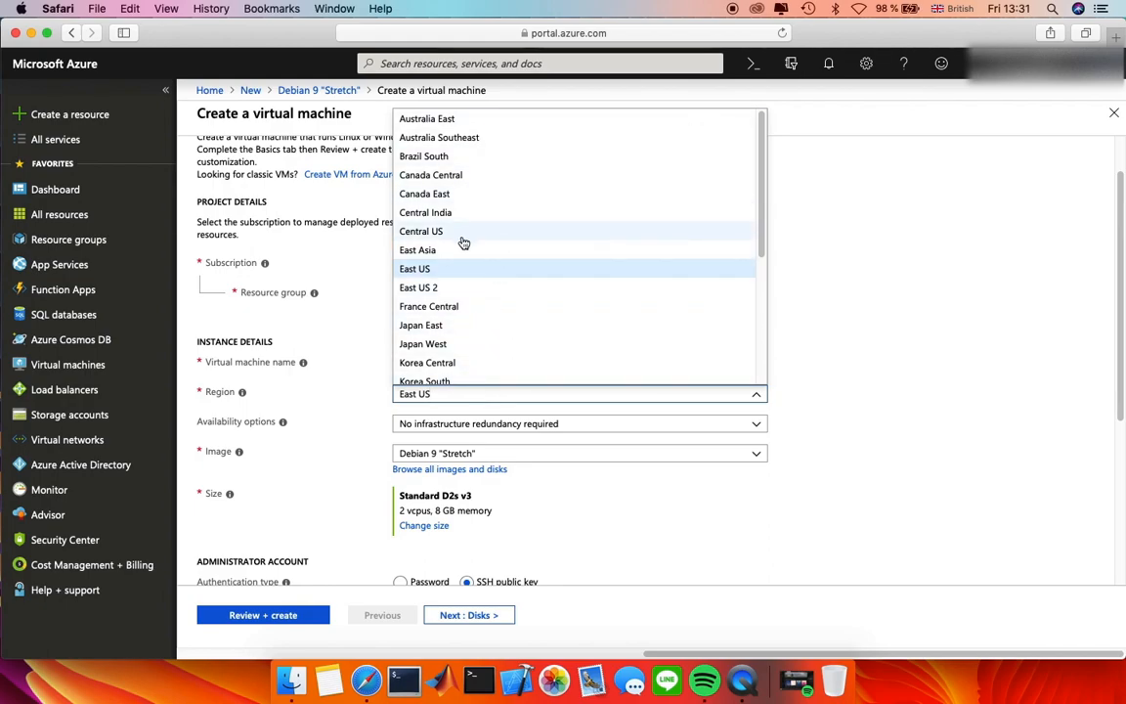
click(418, 270)
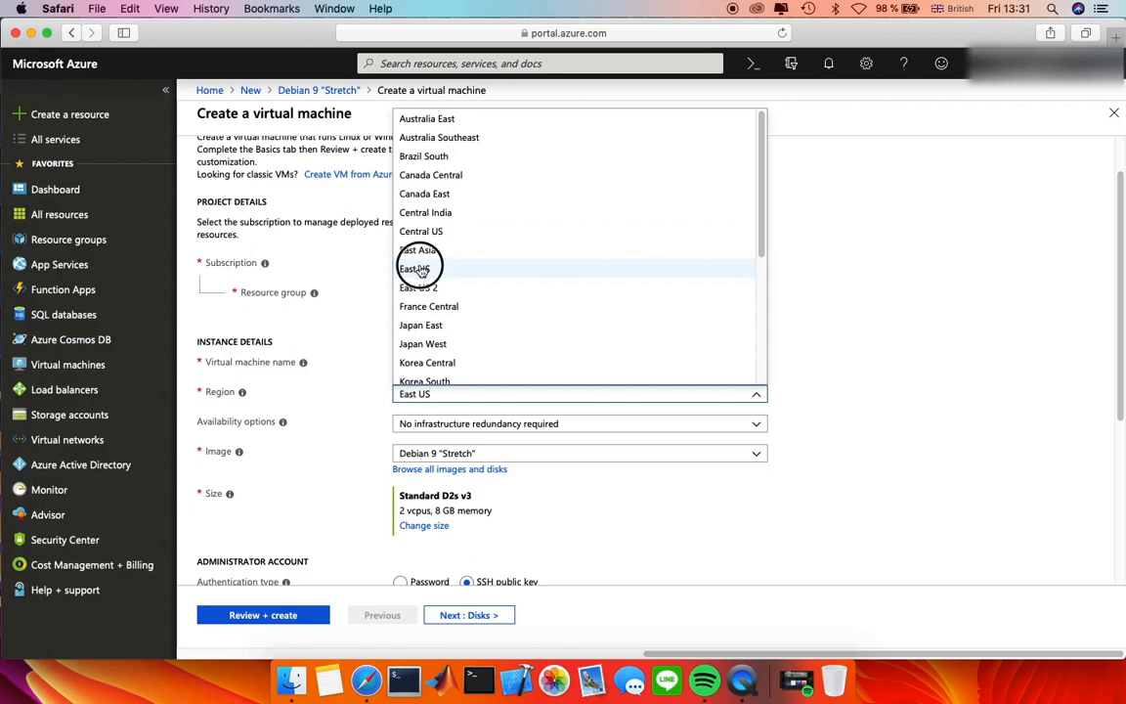
click(451, 431)
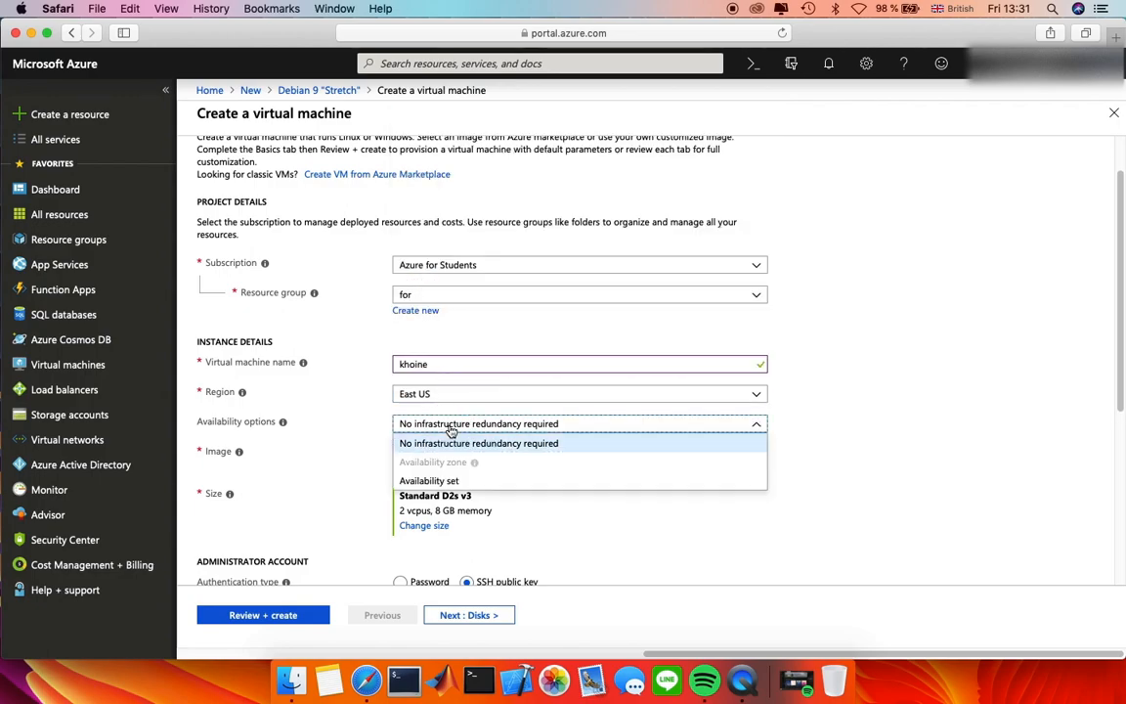
click(455, 421)
Step: Choose D2s_v3 as the virtual machine size from the list of available sizes
scroll(459, 395, down, 5)
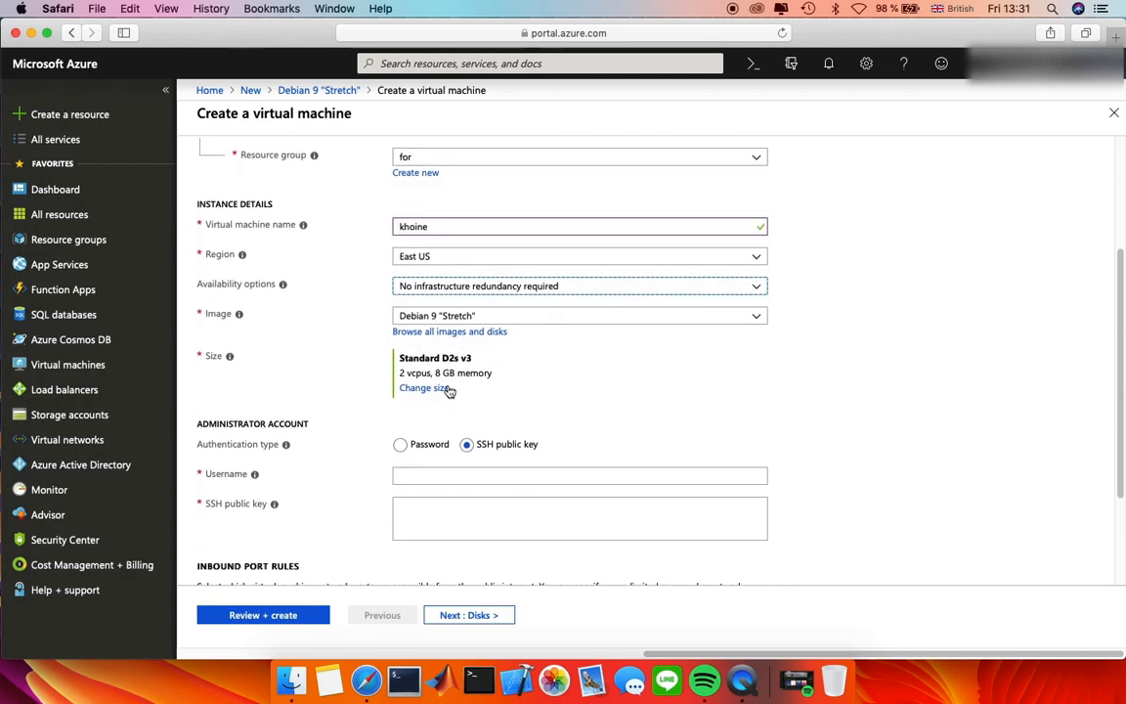
click(444, 391)
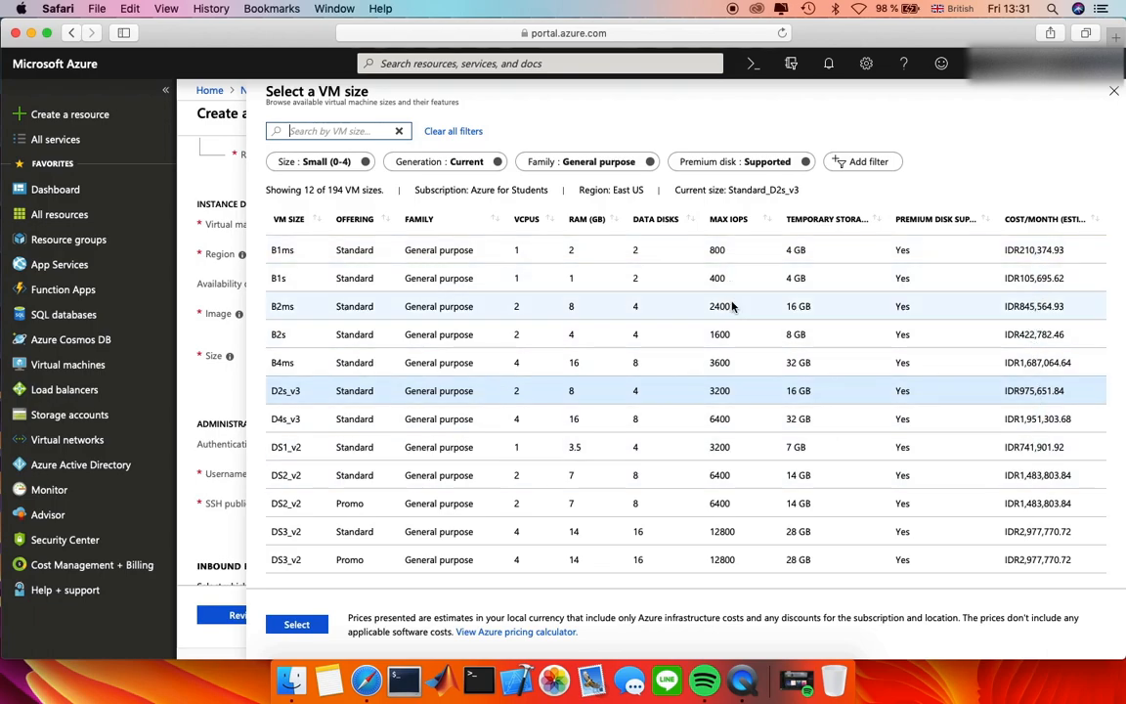
click(906, 221)
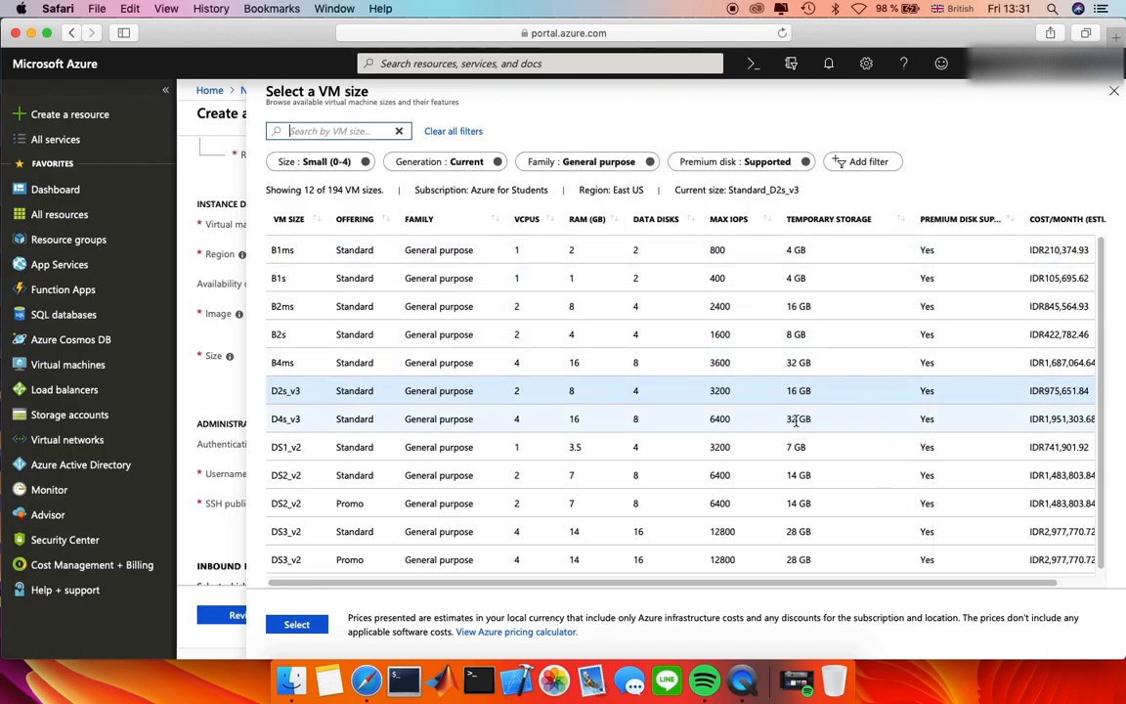
click(287, 387)
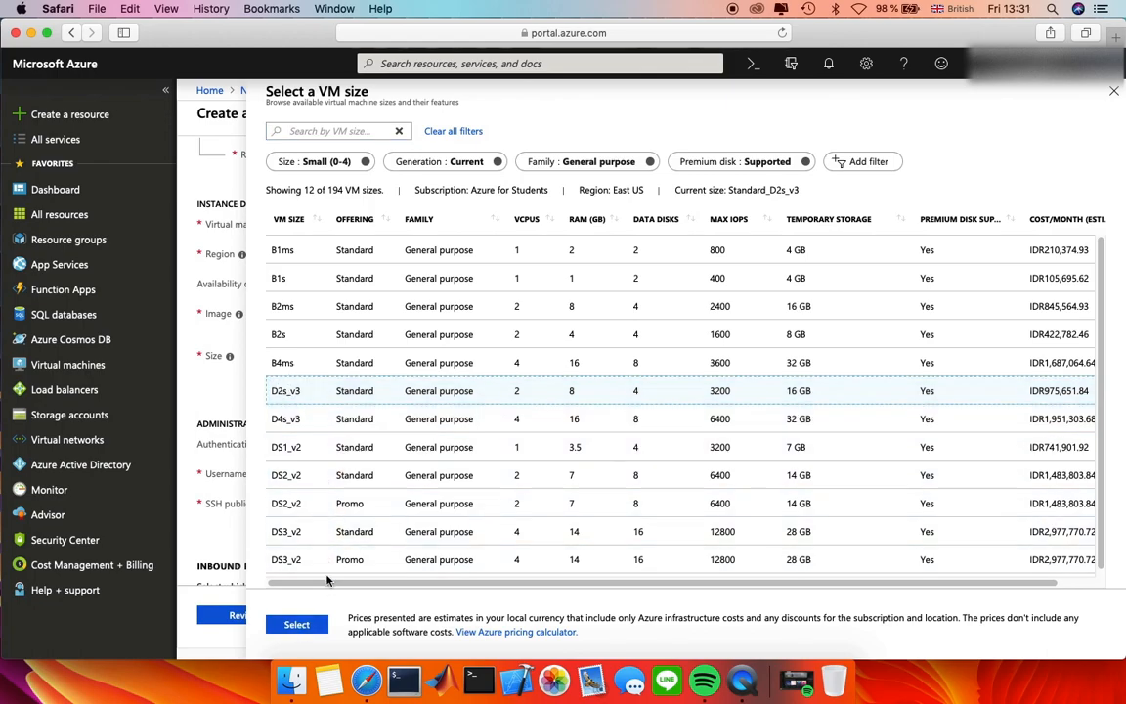
click(297, 623)
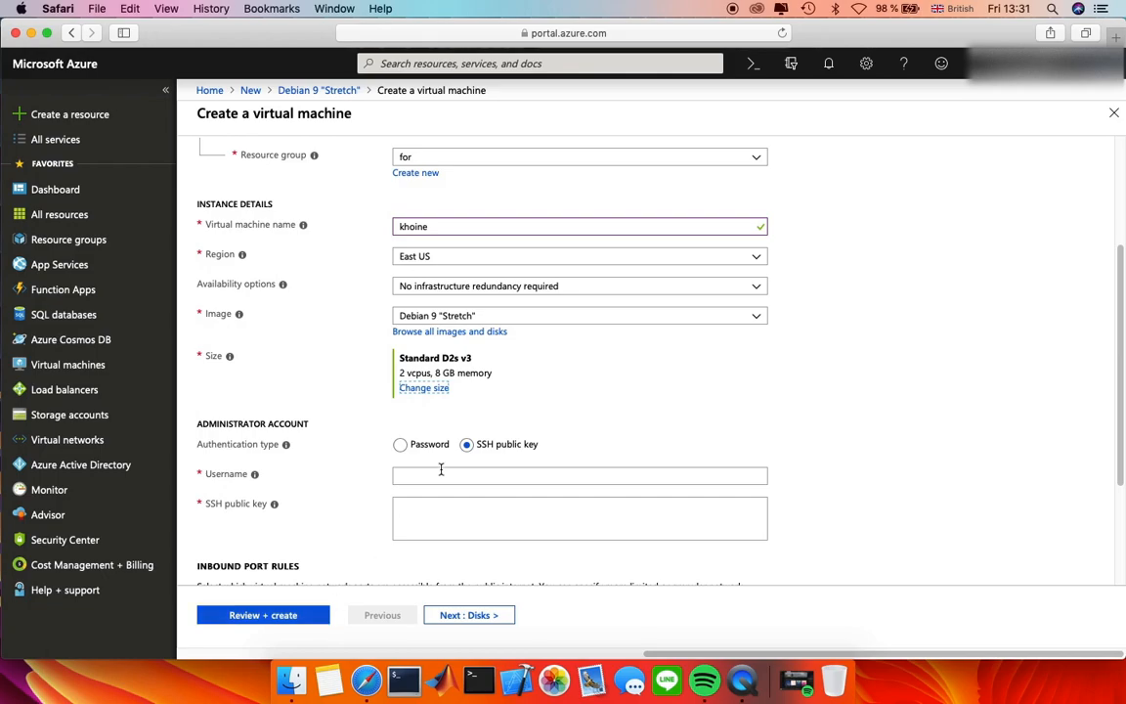
Step: Set the administrator account's authentication type to Password and enter the administrator username
scroll(442, 467, down, 3)
click(431, 388)
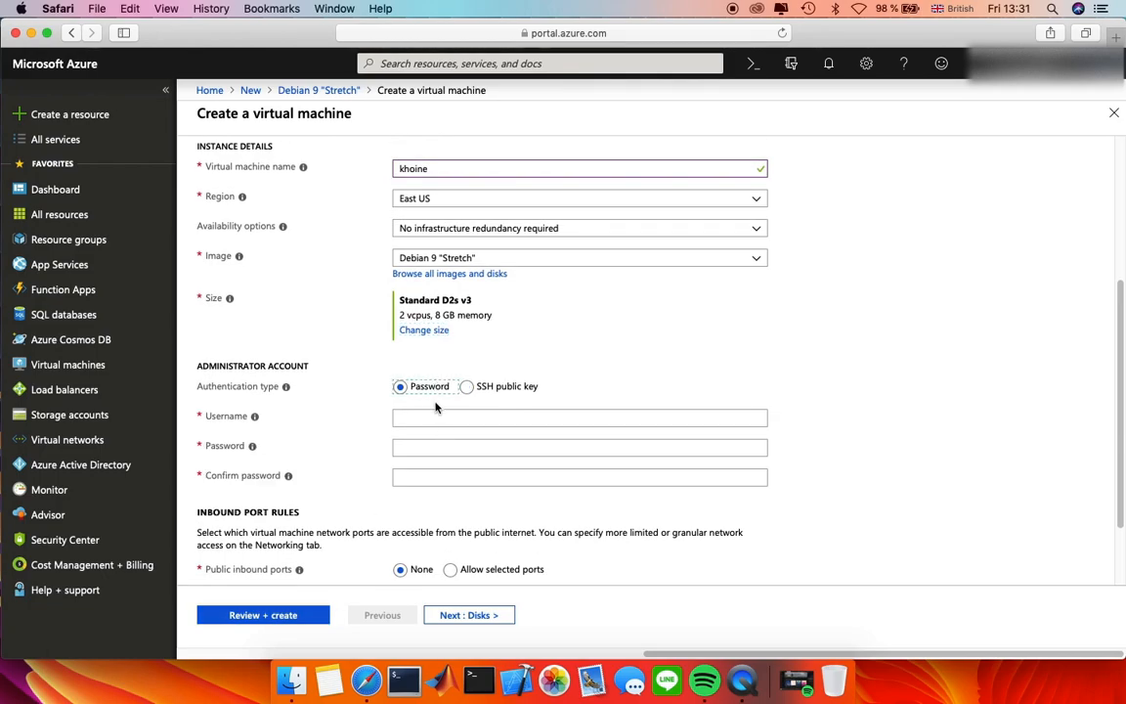
click(436, 420)
text(D)
key(BackSpace)
text(dimask)
key(Tab)
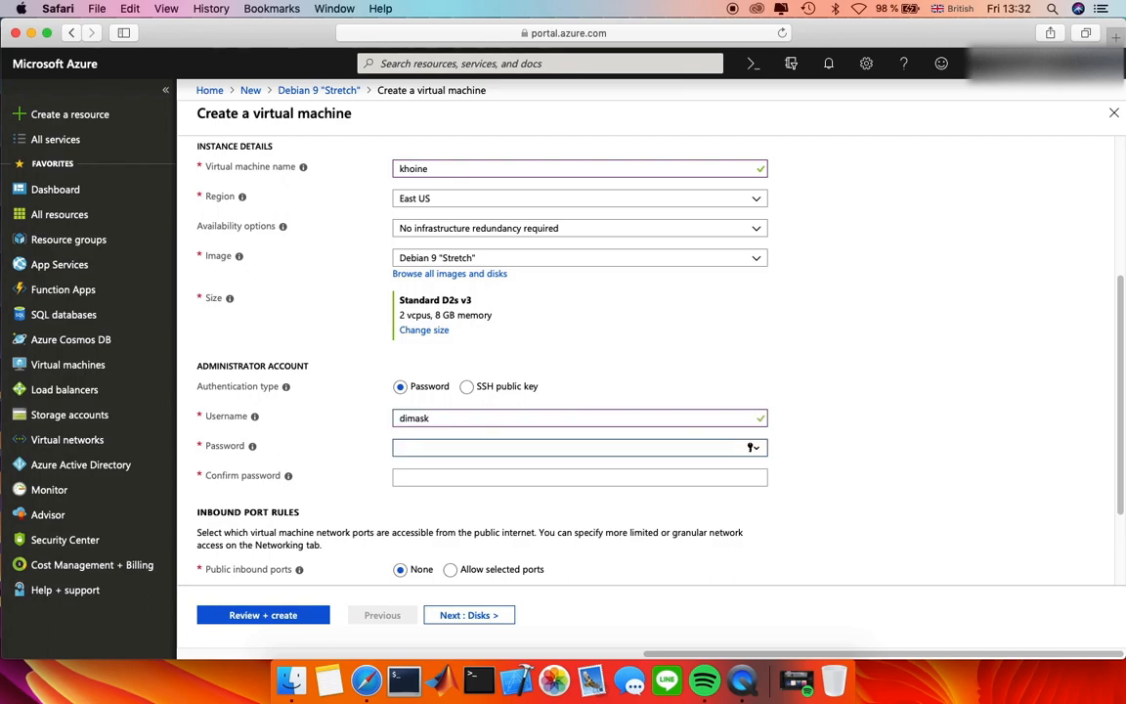
Step: Enter the administrator account password and repeat it in the password confirmation
text(xxxxxxxxxxx)
click(475, 472)
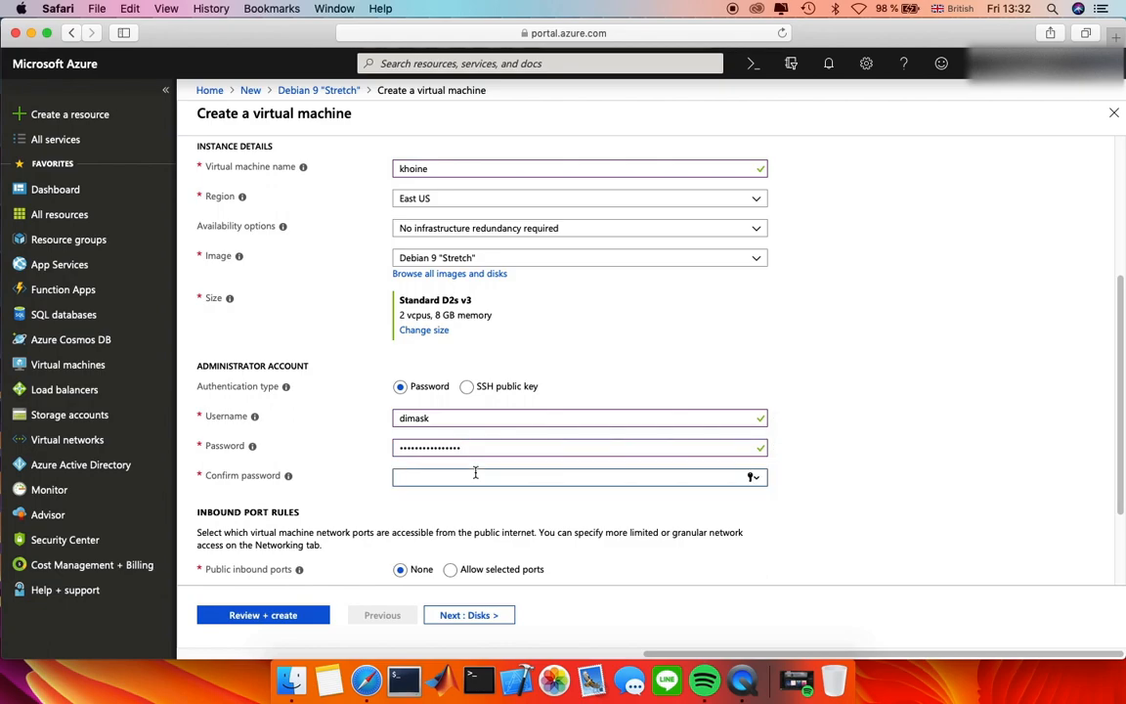
text(xxxxxxx)
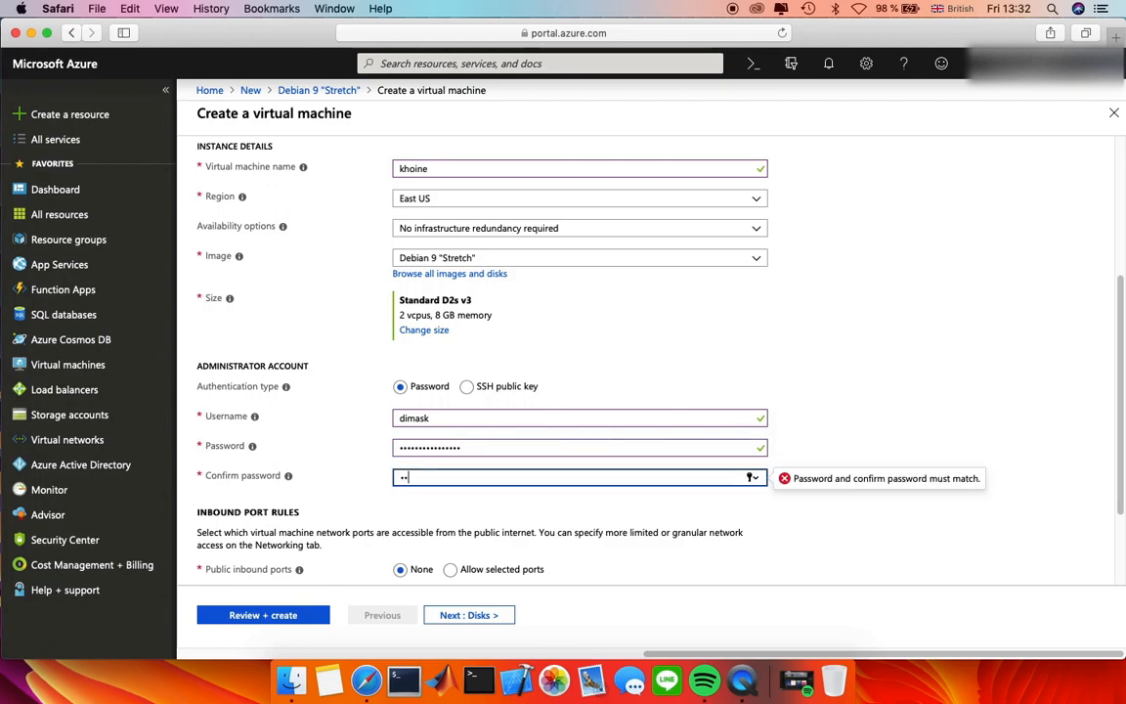
text(xxxxxx)
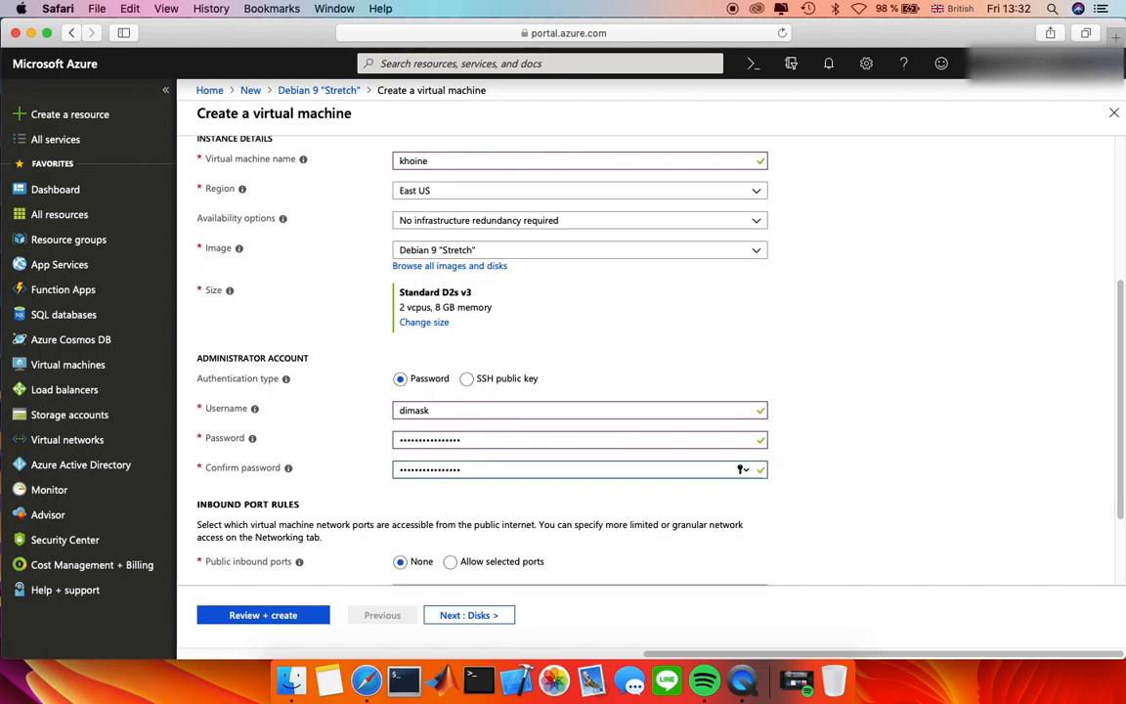
Step: Allow selected public inbound ports for the virtual machine and enable SSH (22)
scroll(495, 443, down, 3)
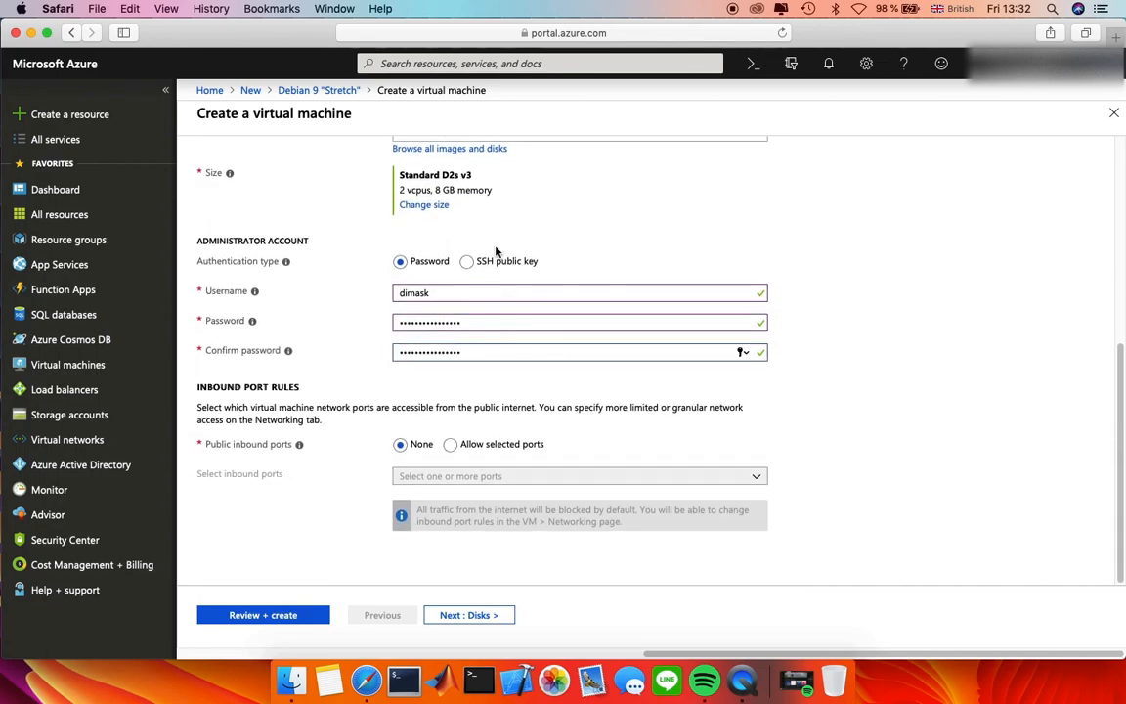
click(451, 444)
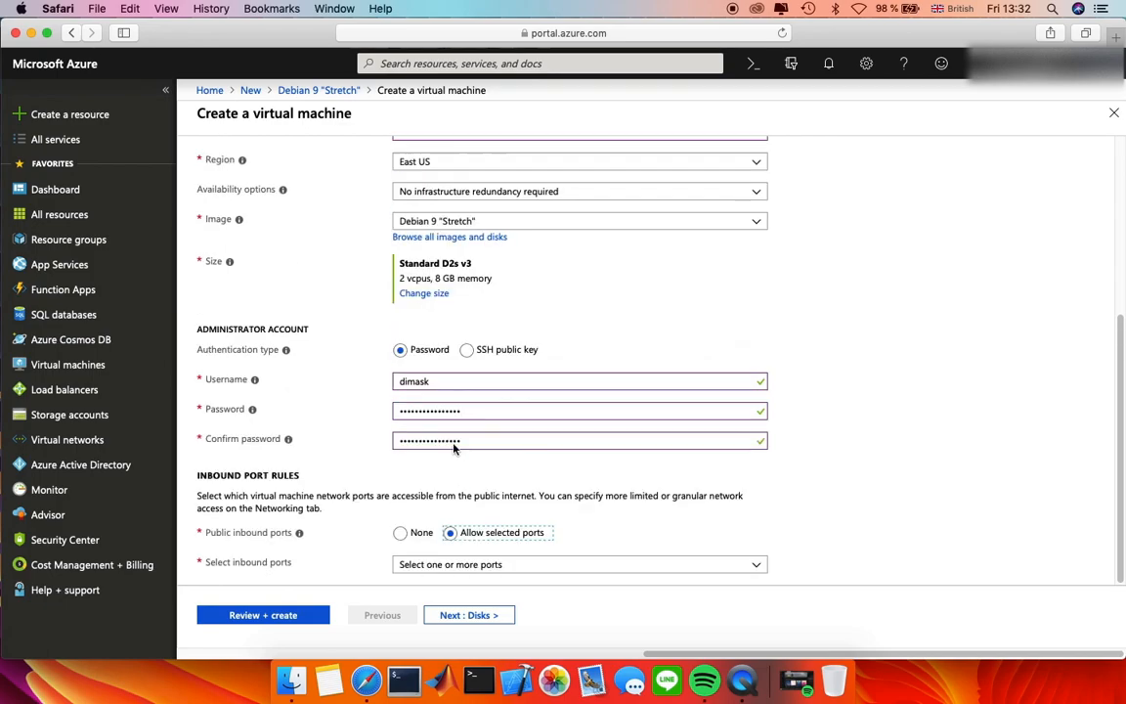
click(473, 566)
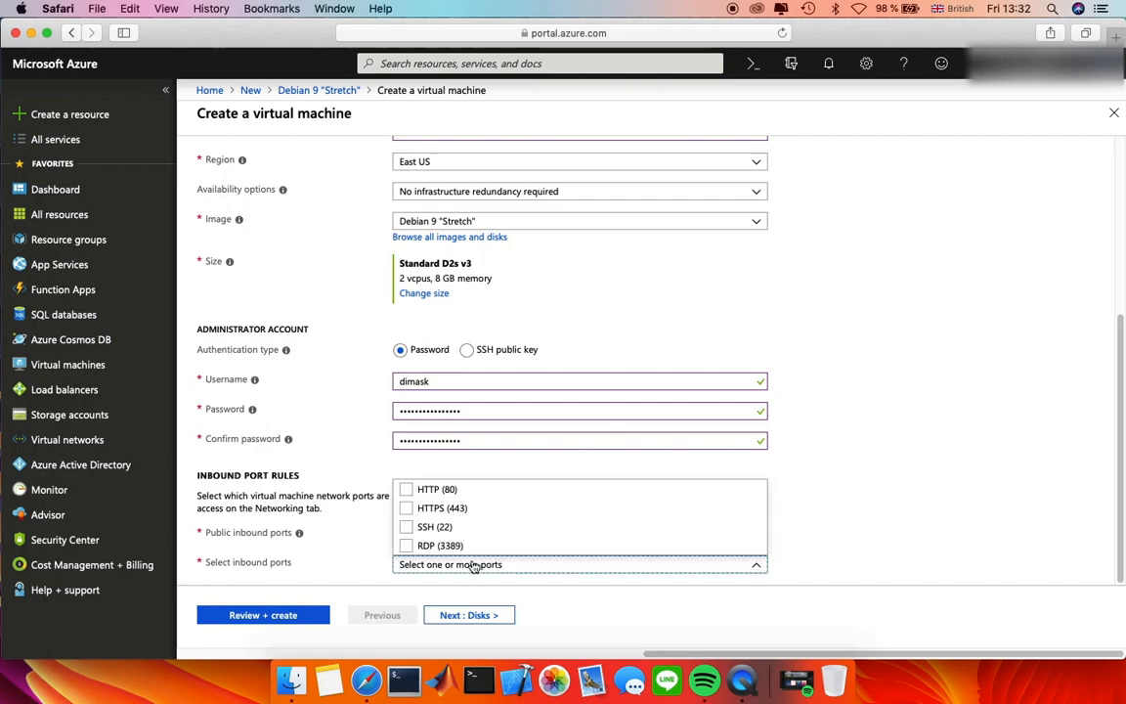
click(436, 527)
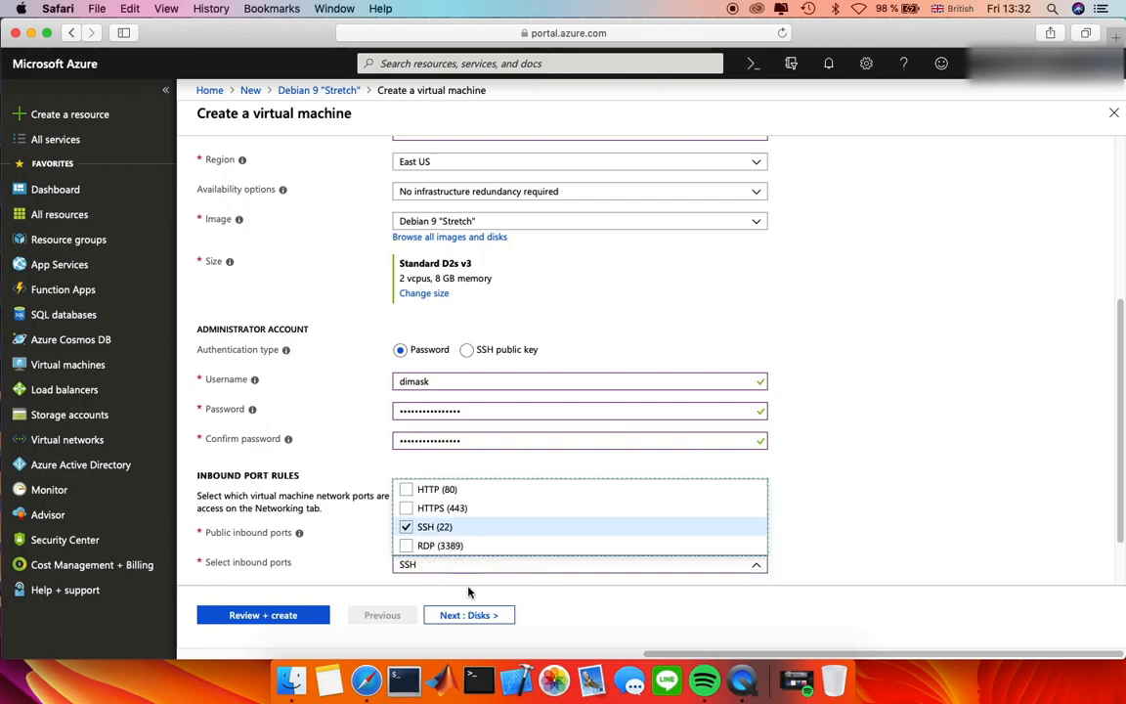
Step: Proceed to the virtual machine's disk options and choose Premium SSD as the OS disk type
click(466, 616)
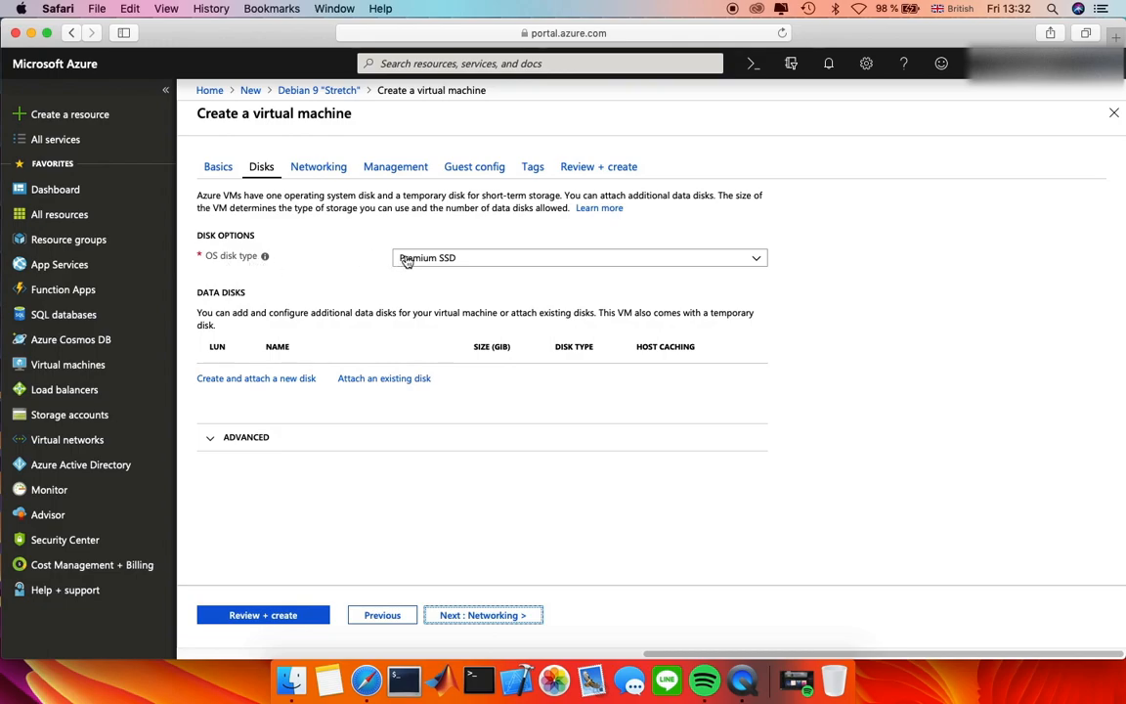
click(431, 262)
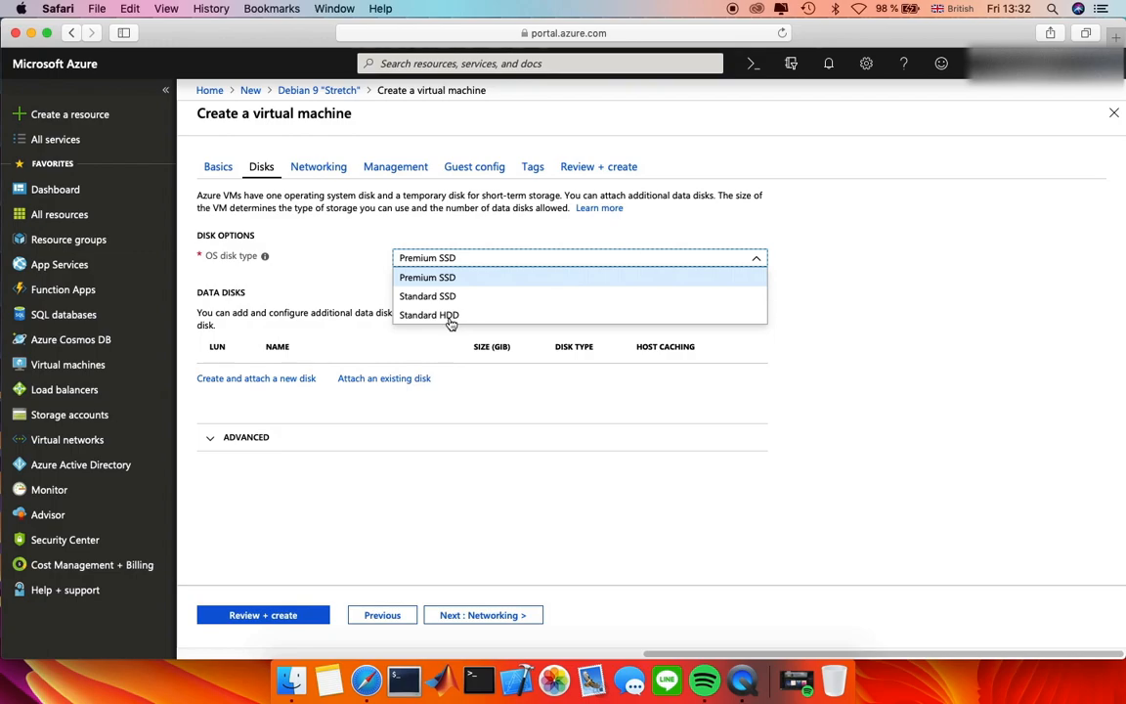
click(467, 278)
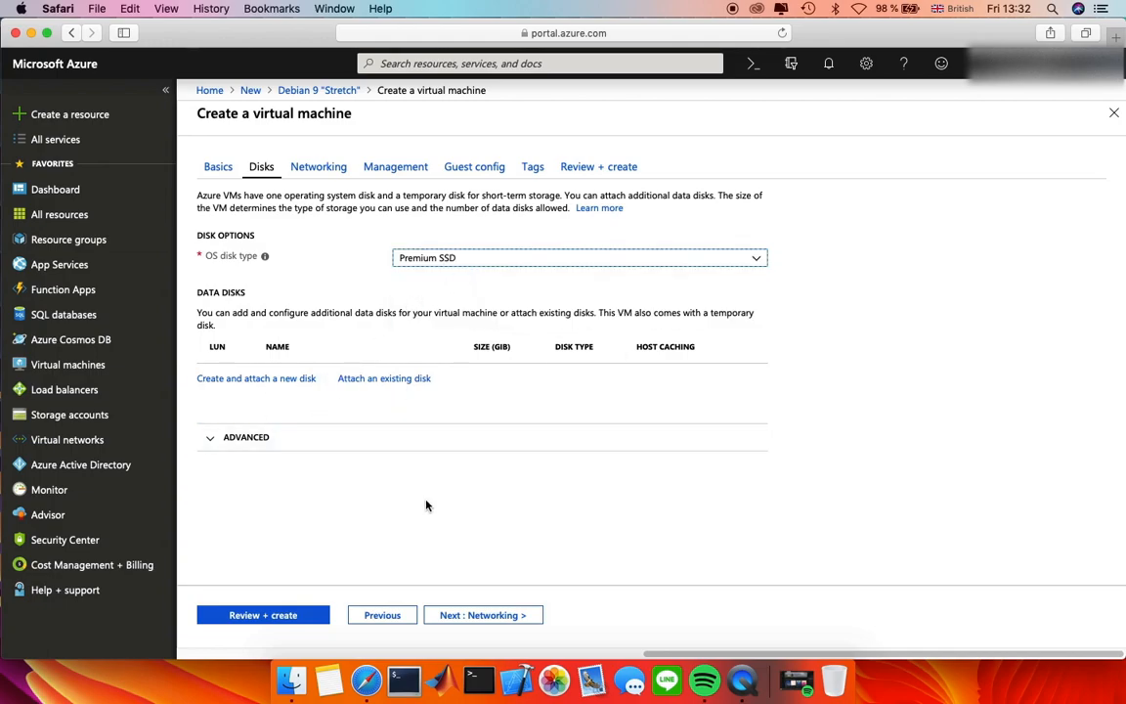
Step: Keep the default networking, management and guest configuration settings, and create the virtual machine from the final review
click(478, 613)
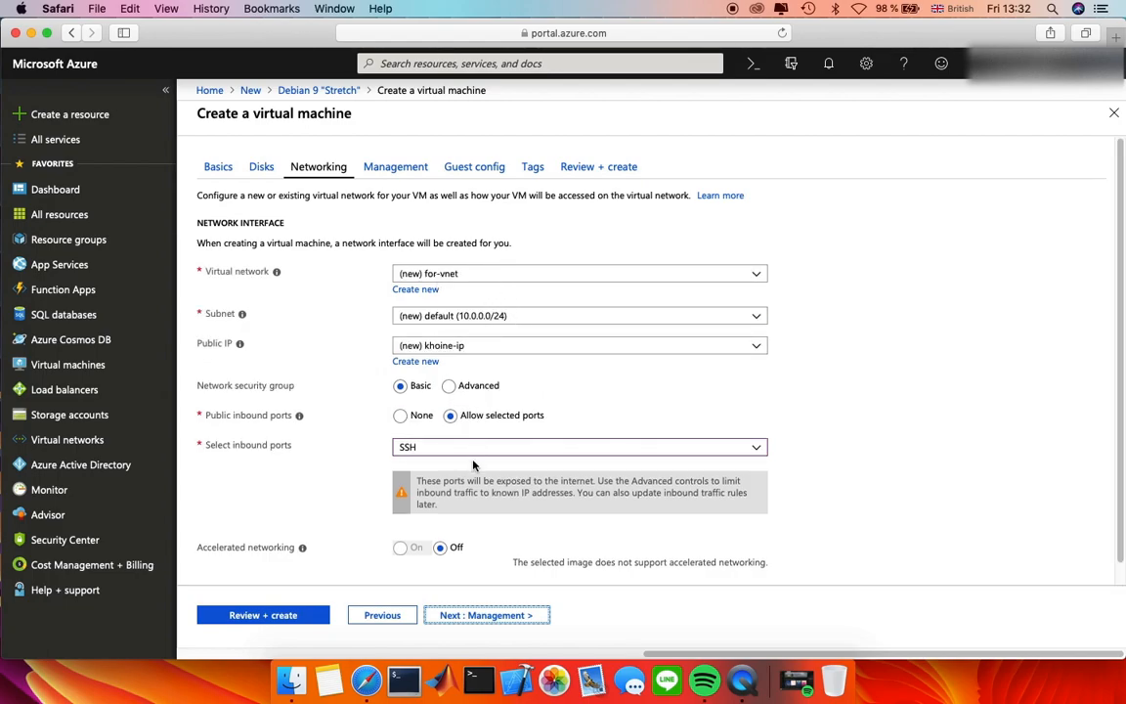
click(485, 615)
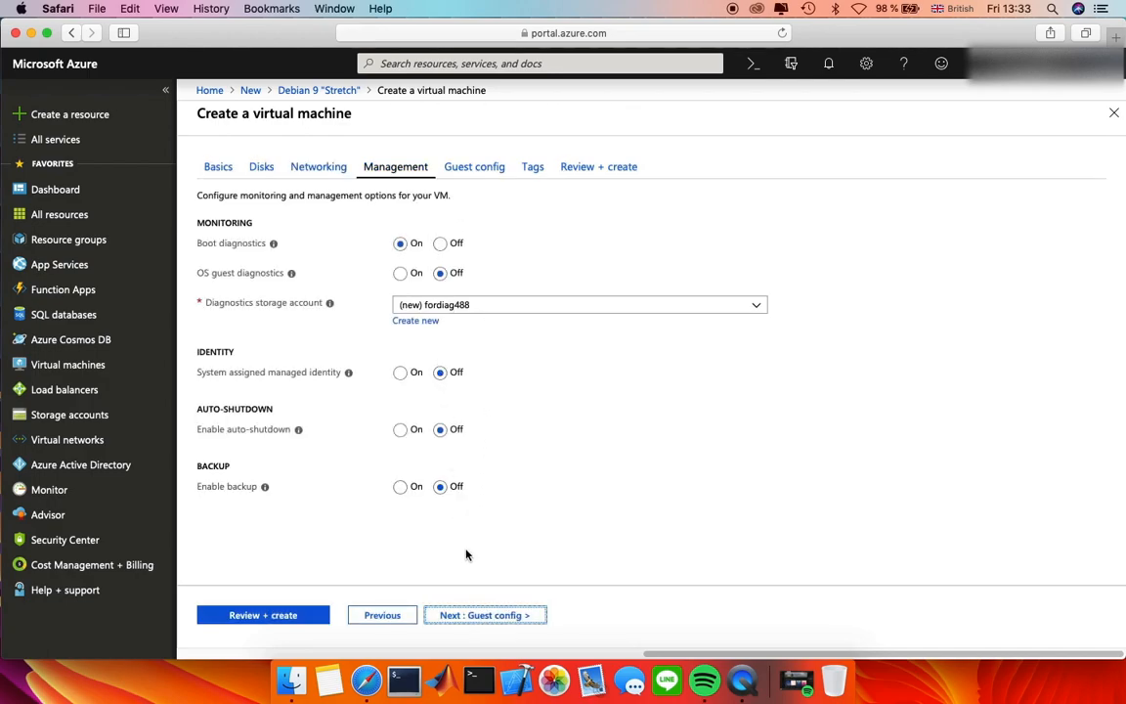
click(485, 615)
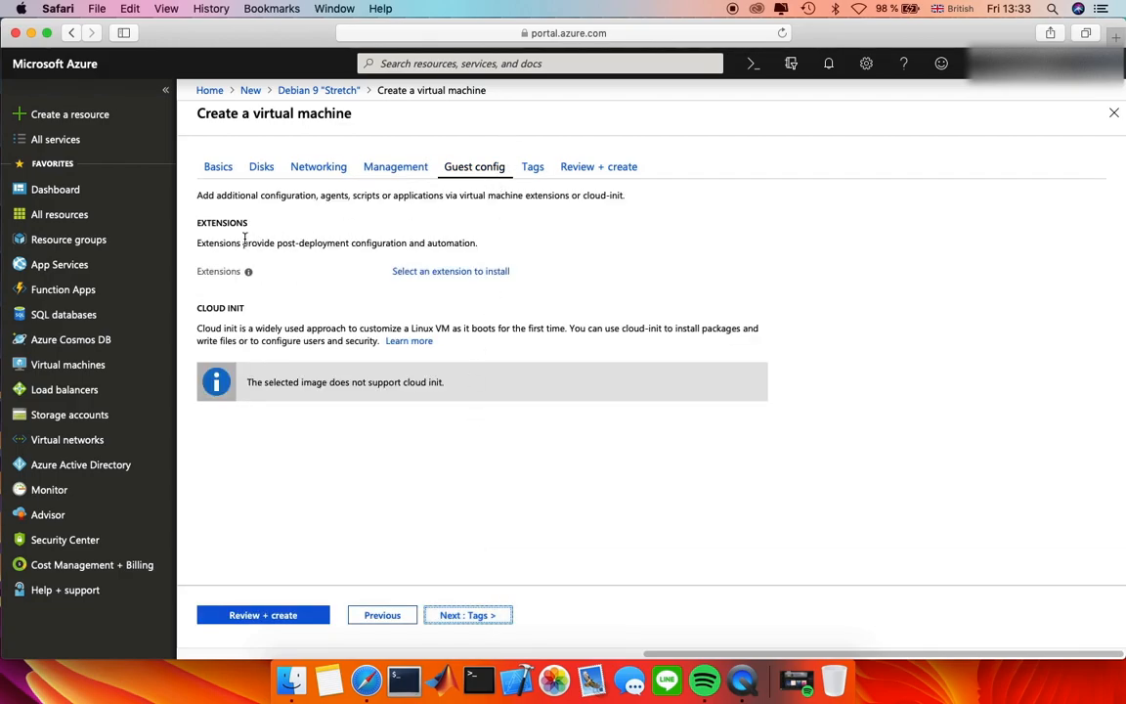
click(462, 612)
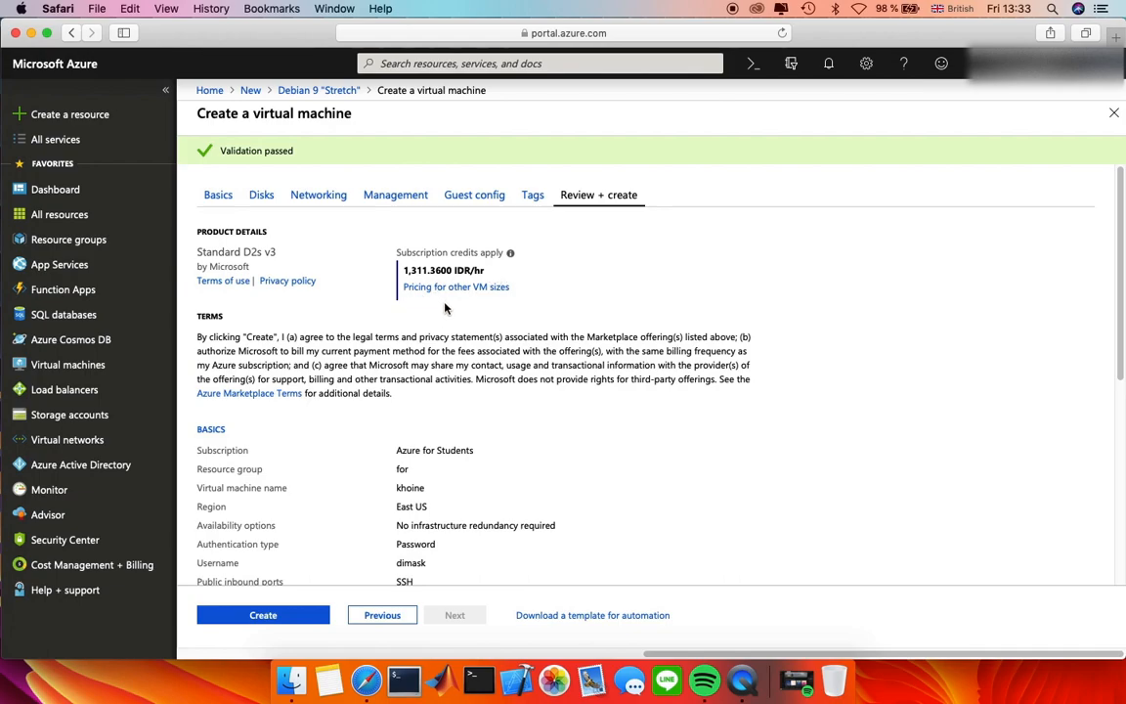
click(296, 614)
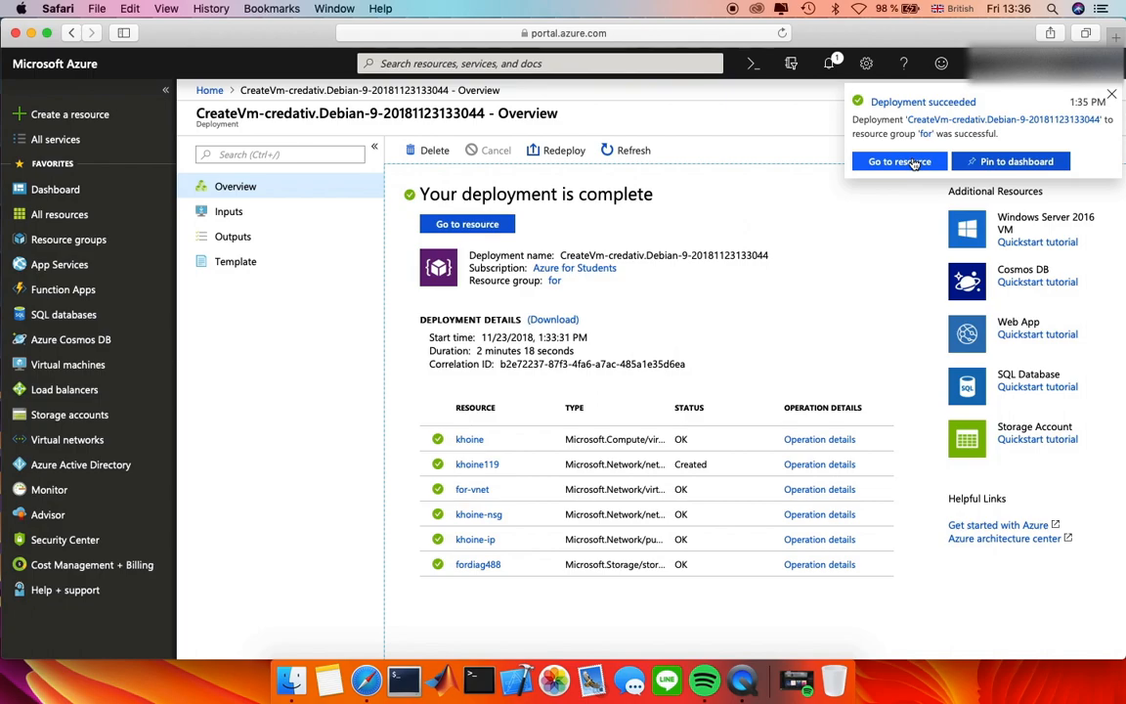
Step: Open the newly deployed virtual machine's overview and look through its properties and monitoring charts
click(900, 161)
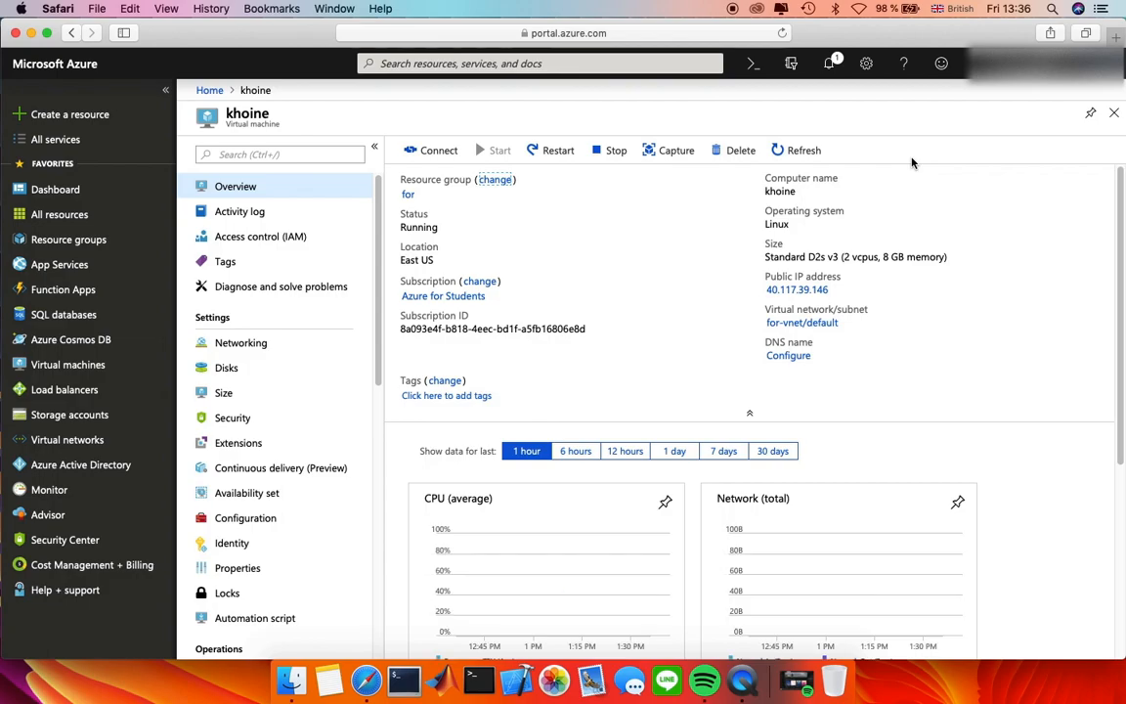
scroll(721, 350, down, 5)
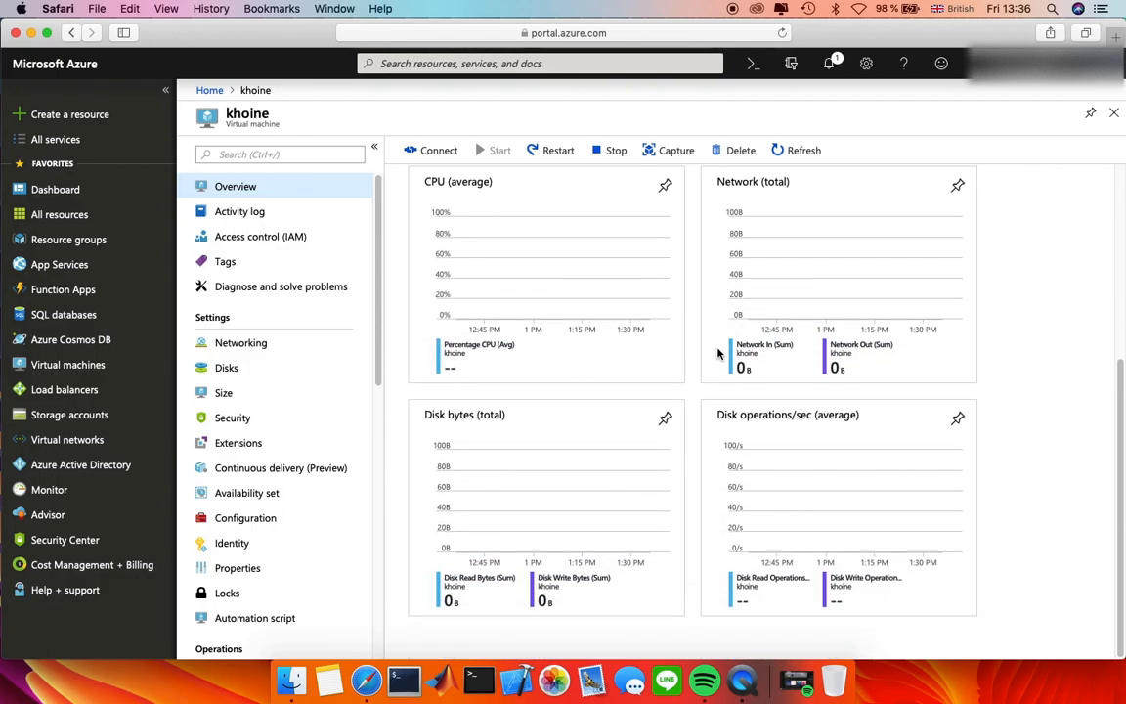
scroll(744, 244, up, 2)
scroll(741, 247, up, 3)
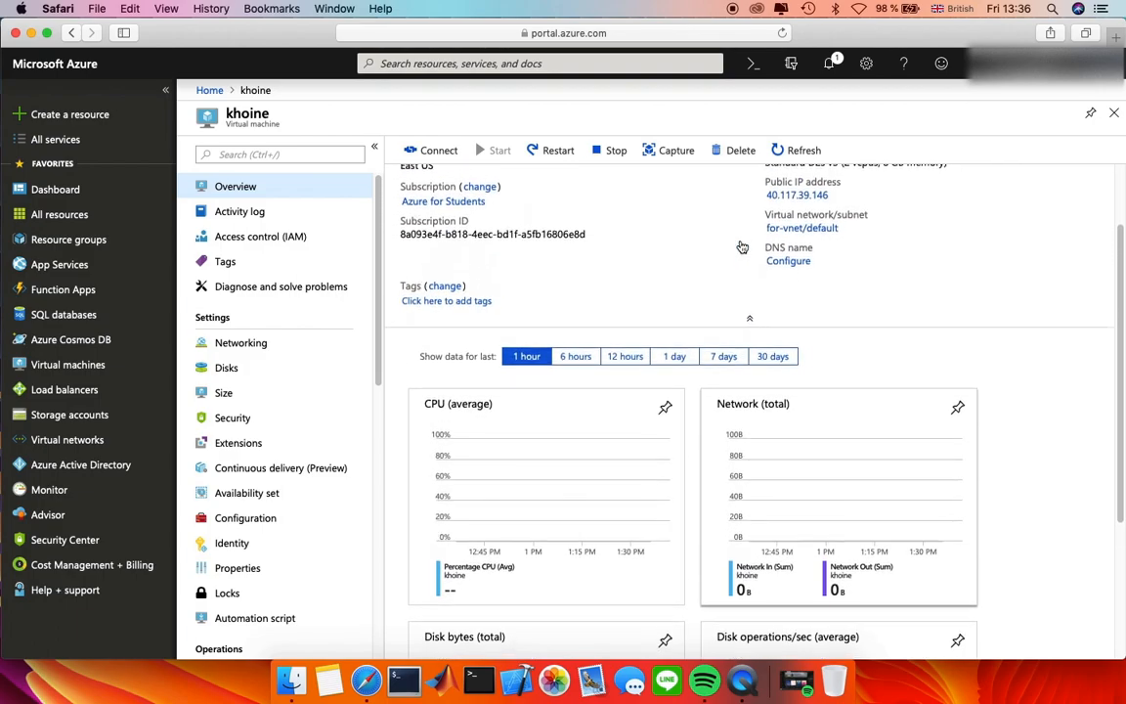